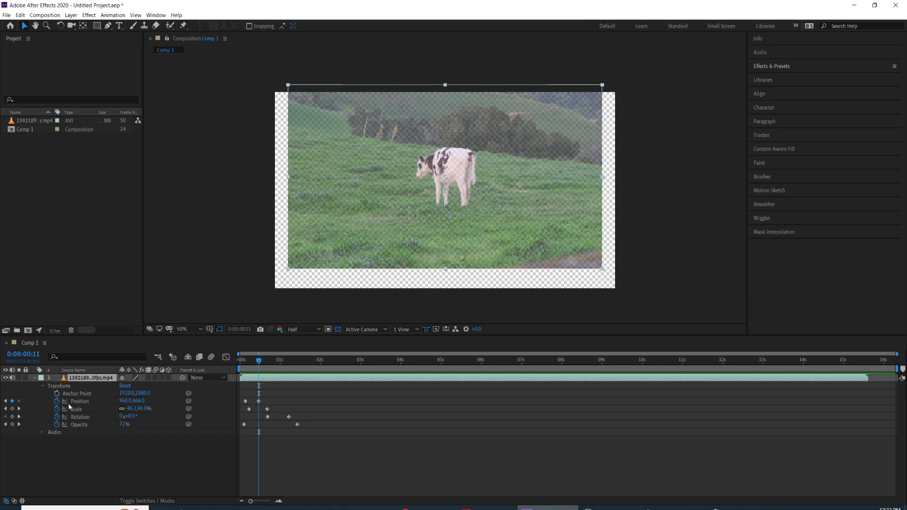
# Step: Move the clip's last Opacity keyframe to between 11 and 12 seconds and set the current time to 0:00:00:06
pyautogui.click(43, 386)
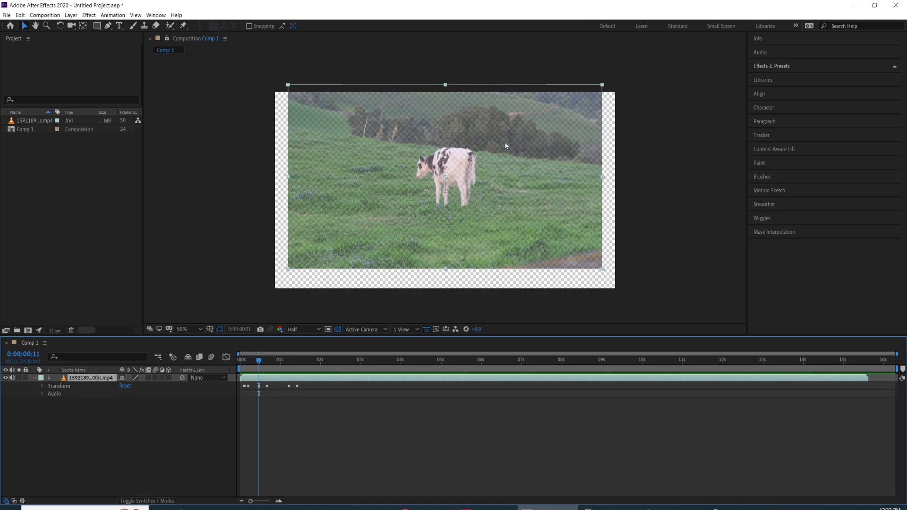
pyautogui.click(764, 69)
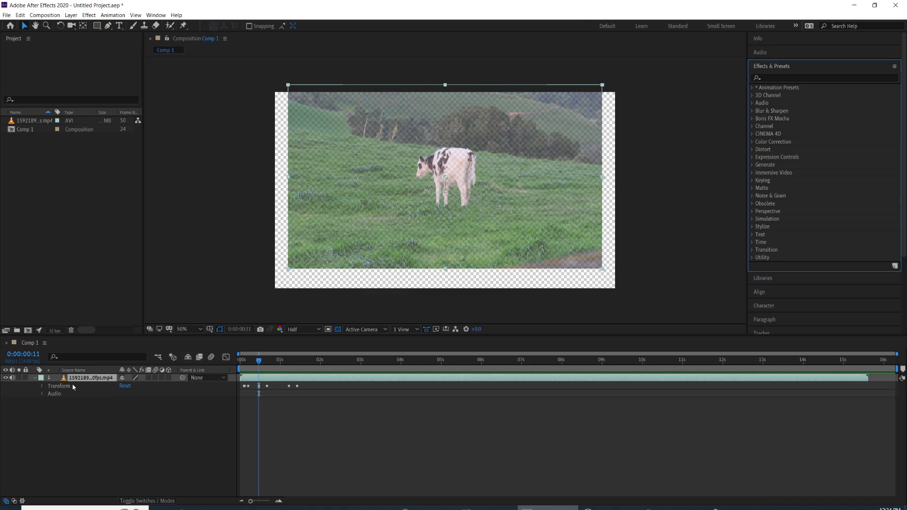
pyautogui.click(42, 386)
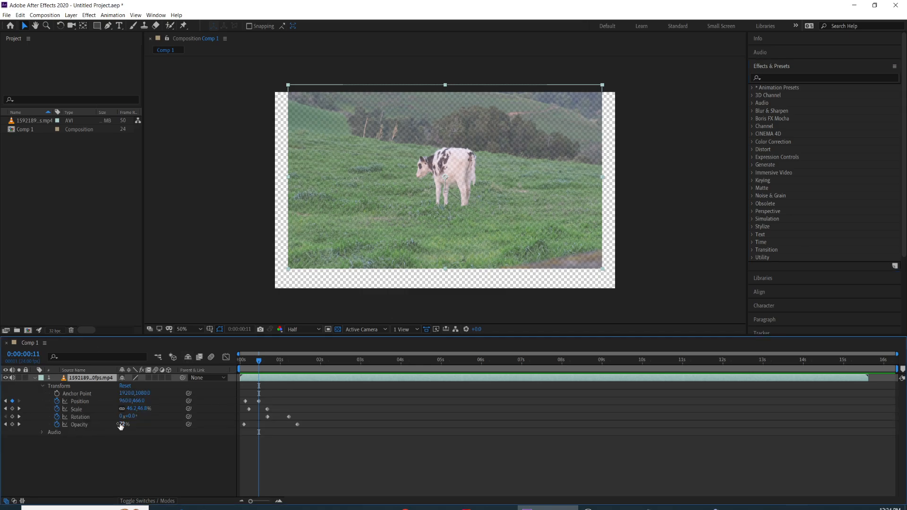
pyautogui.click(297, 425)
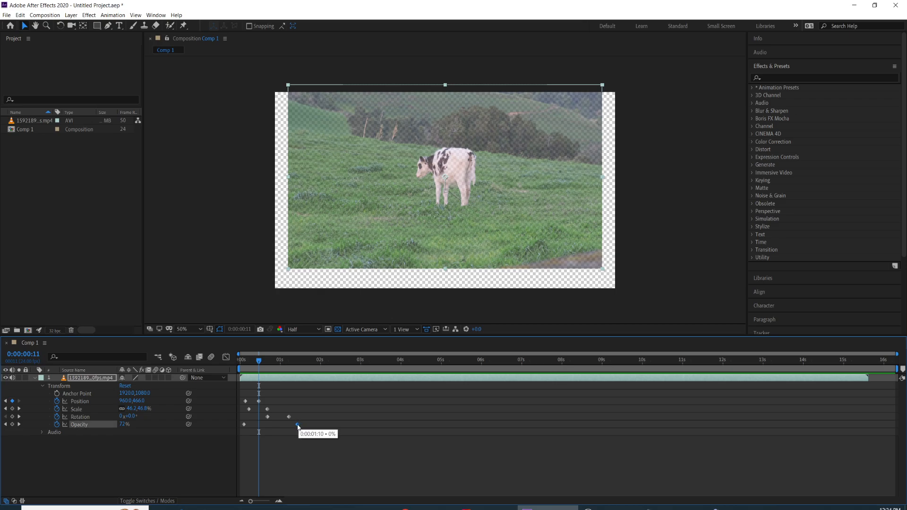
pyautogui.moveTo(298, 424); pyautogui.dragTo(697, 422)
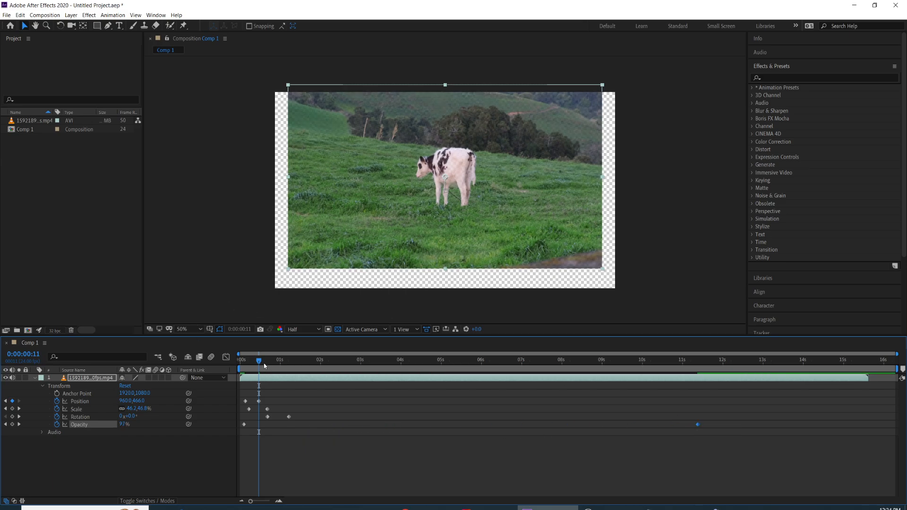
pyautogui.moveTo(260, 364); pyautogui.dragTo(253, 388)
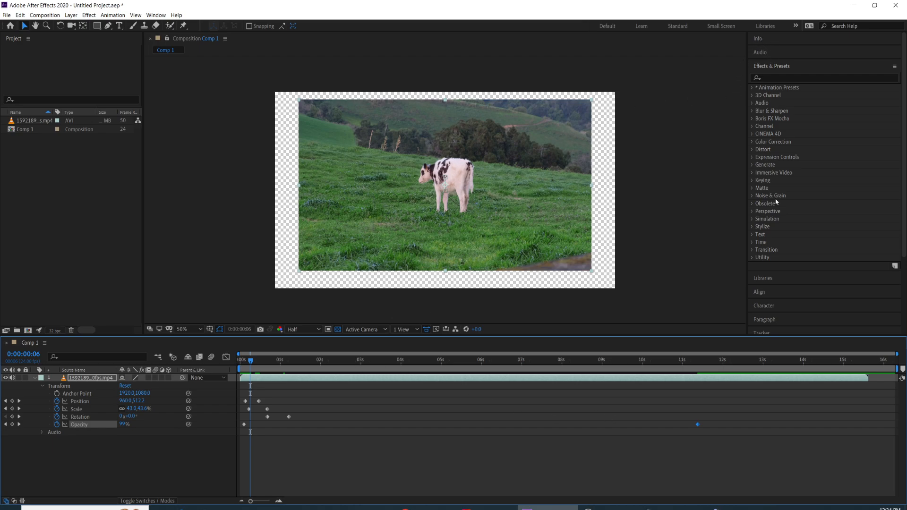
pyautogui.scroll(-3, 786, 267)
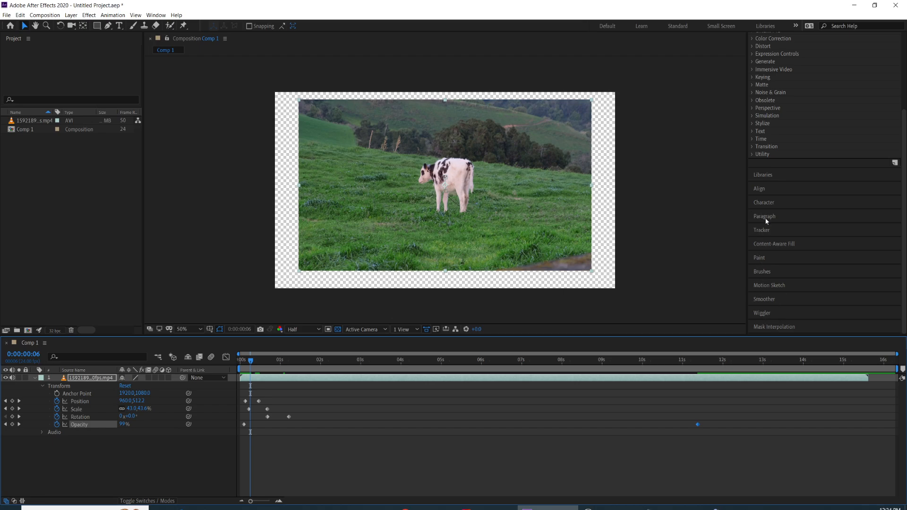
pyautogui.scroll(3, 762, 218)
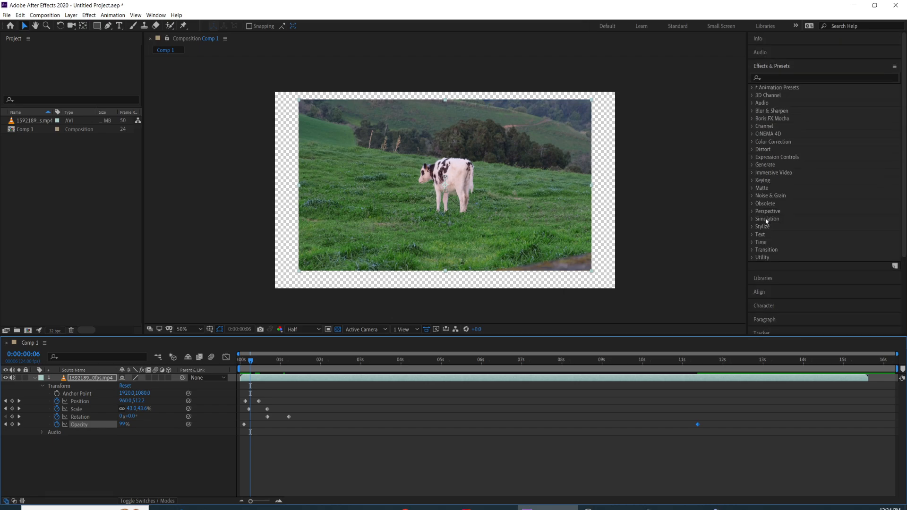
pyautogui.click(761, 69)
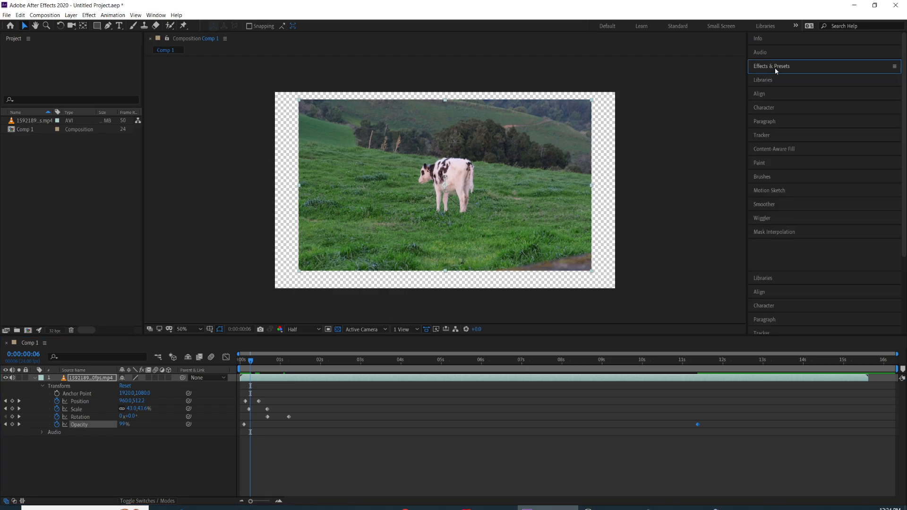
pyautogui.click(774, 67)
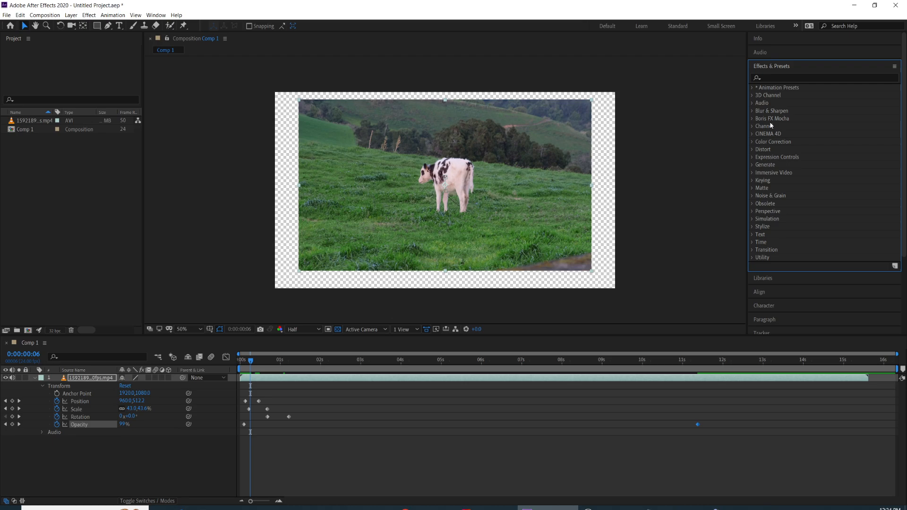
# Step: Try the Equalize and Auto Color effects from Color Correction on the cow clip, undoing each one
pyautogui.click(753, 142)
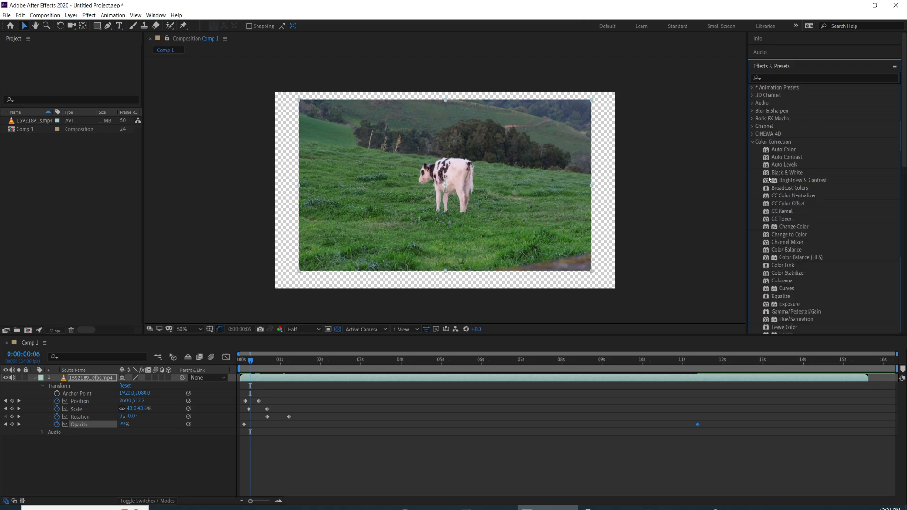
pyautogui.scroll(-1, 776, 189)
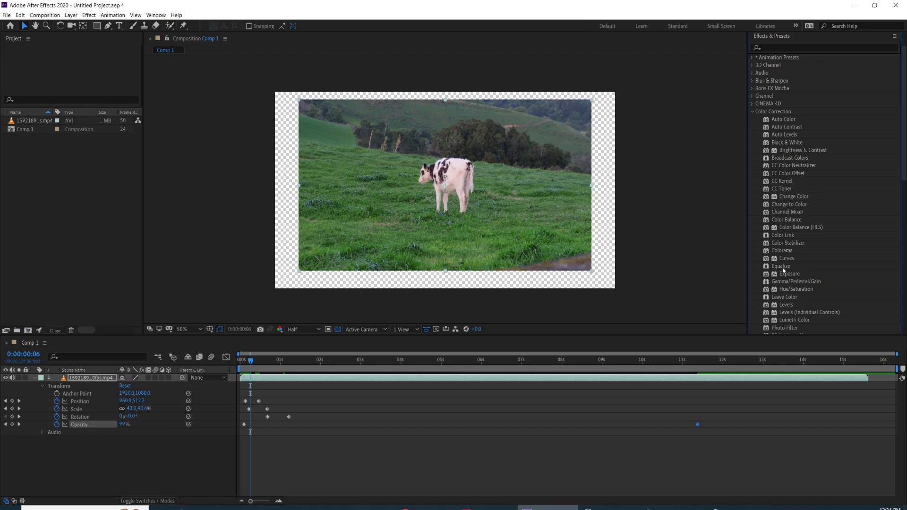
pyautogui.moveTo(782, 269); pyautogui.dragTo(501, 228)
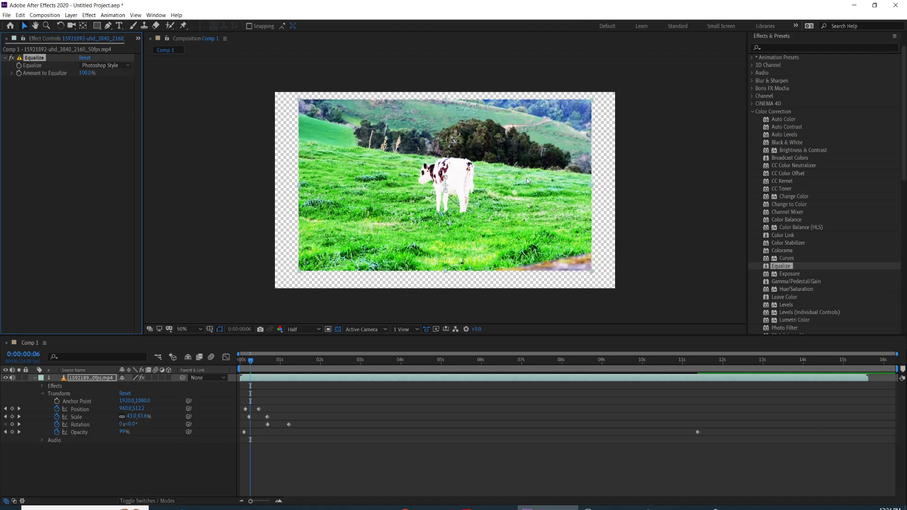
pyautogui.hotkey('ctrl', 'z')
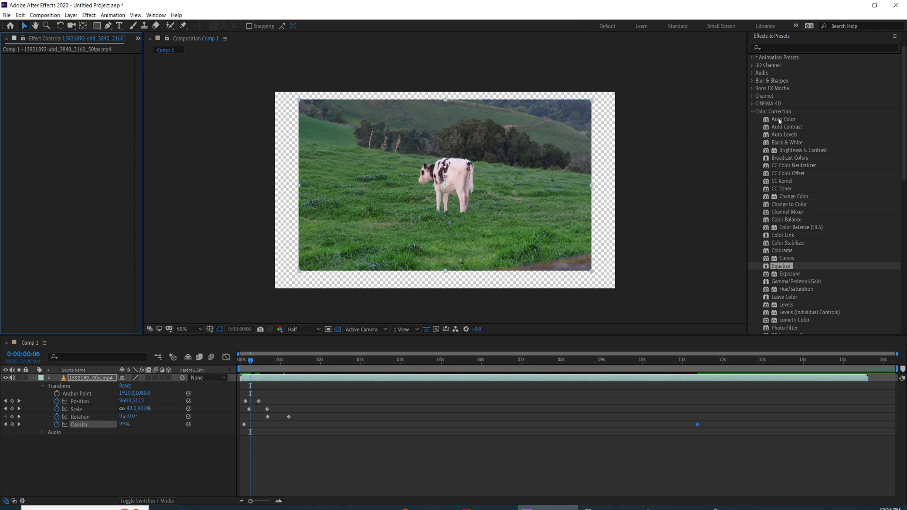
pyautogui.moveTo(781, 119); pyautogui.dragTo(455, 140)
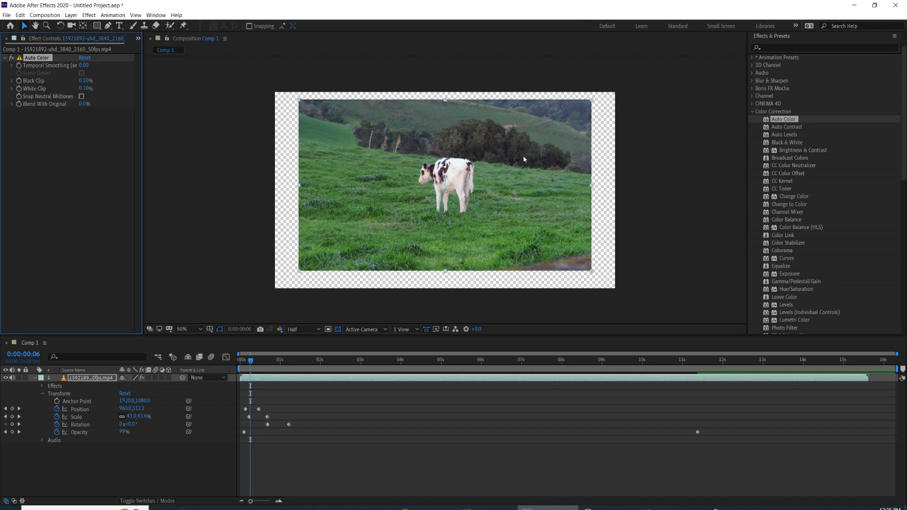
pyautogui.hotkey('ctrl', 'z')
# Step: Try the Photo Filter and Shadow/Highlight effects on the cow clip, undoing each one
pyautogui.scroll(-3, 779, 226)
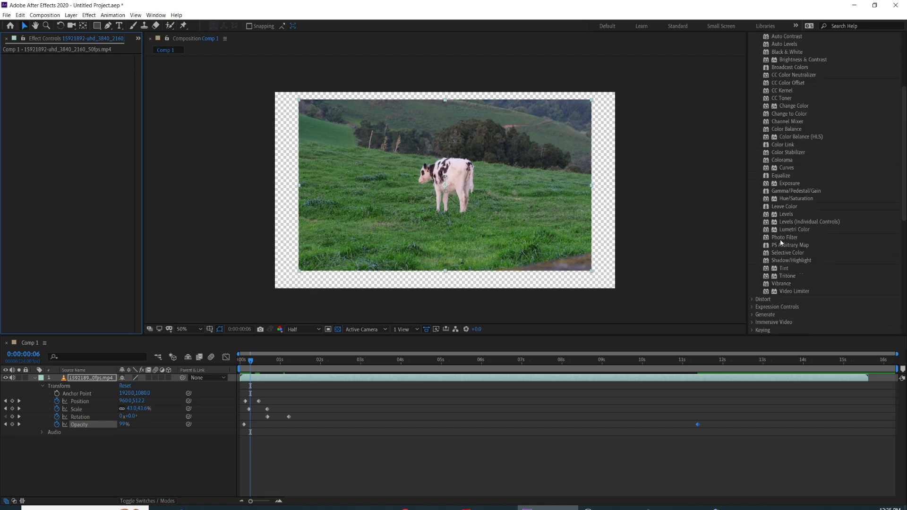
pyautogui.moveTo(780, 239); pyautogui.dragTo(497, 205)
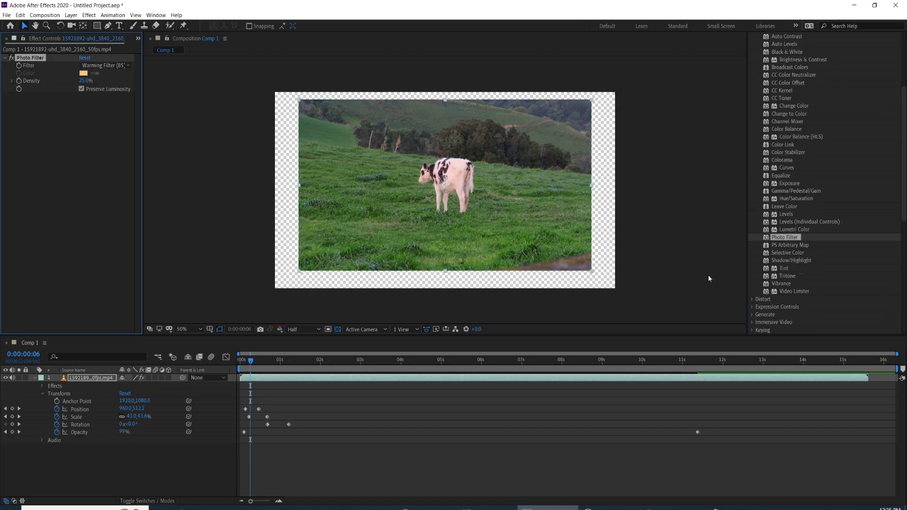
pyautogui.hotkey('ctrl', 'z')
pyautogui.moveTo(779, 262); pyautogui.dragTo(425, 196)
pyautogui.hotkey('ctrl', 'z')
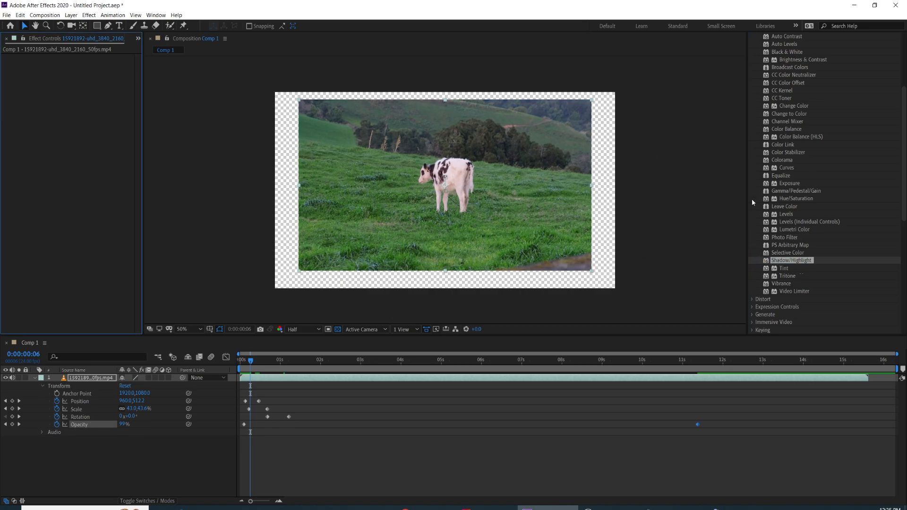
# Step: Apply the Channel Blur and Directional Blur effects from Blur & Sharpen to the cow clip
pyautogui.scroll(5, 793, 212)
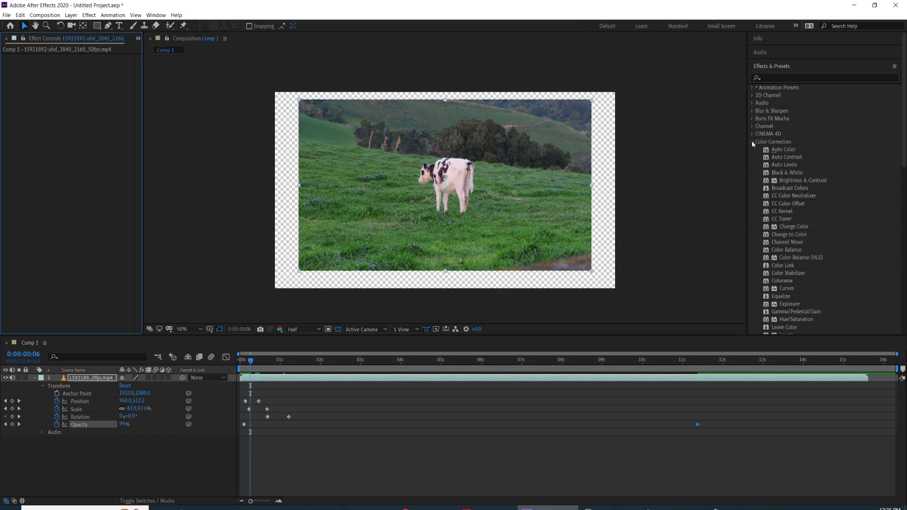
pyautogui.click(753, 142)
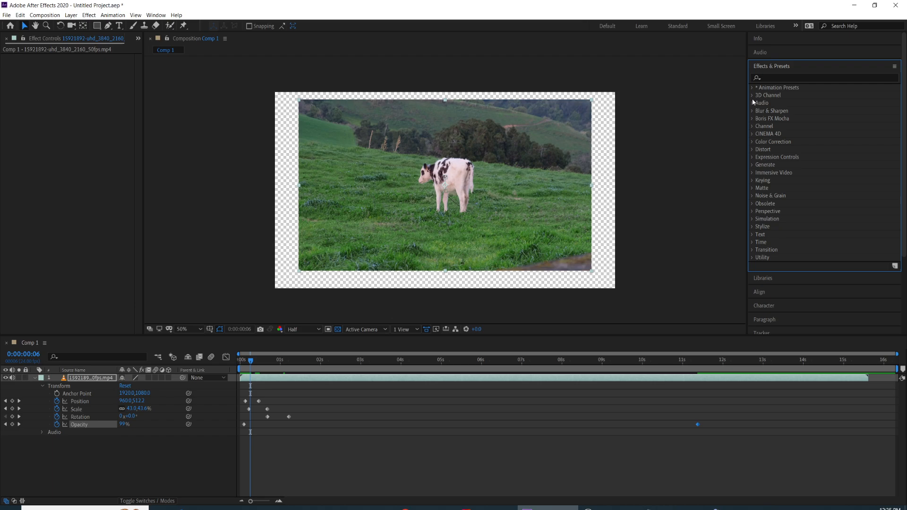
pyautogui.click(752, 111)
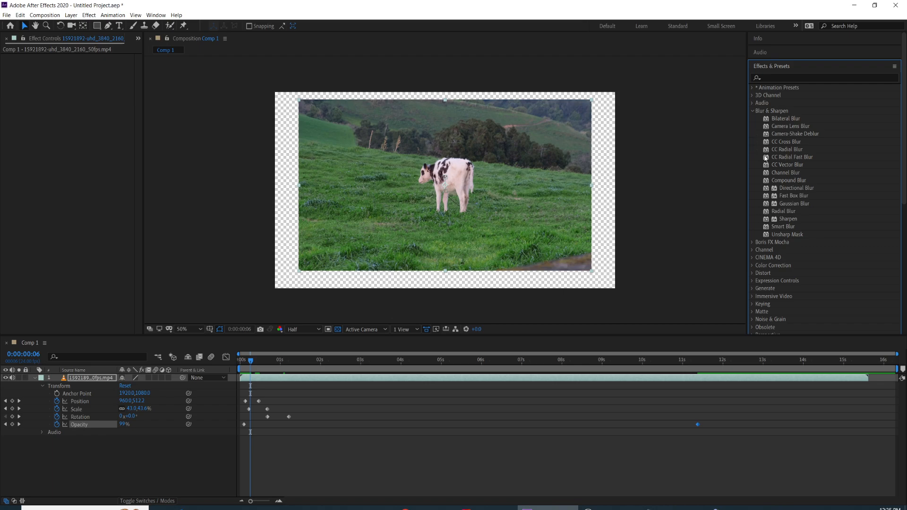
pyautogui.moveTo(784, 171); pyautogui.dragTo(505, 183)
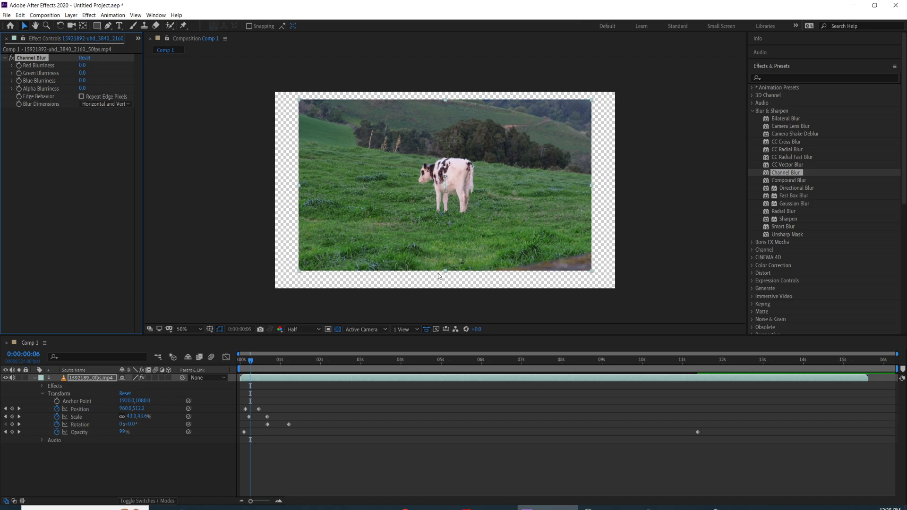
pyautogui.click(7, 39)
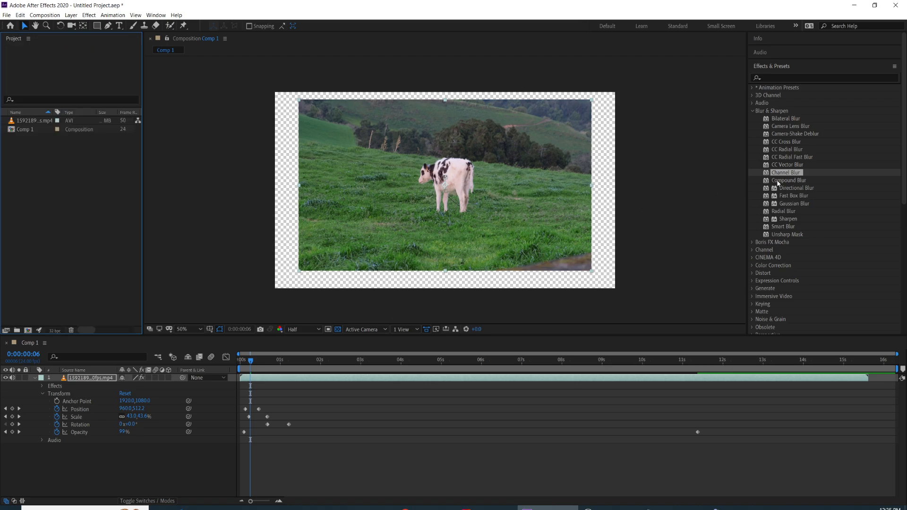
pyautogui.moveTo(794, 188); pyautogui.dragTo(508, 171)
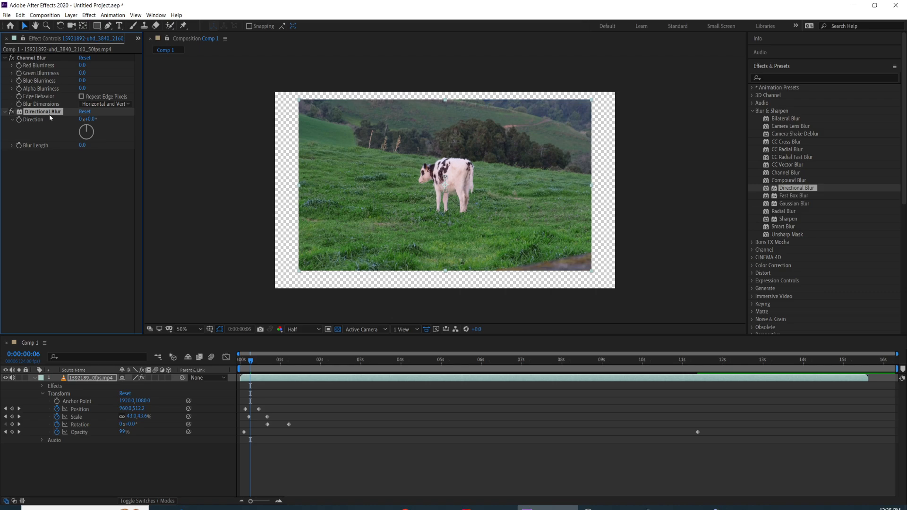
# Step: Set Channel Blur's red blurriness to 144, green to 8 and alpha to 149, and Directional Blur's direction to 66°
pyautogui.moveTo(82, 90); pyautogui.dragTo(140, 94)
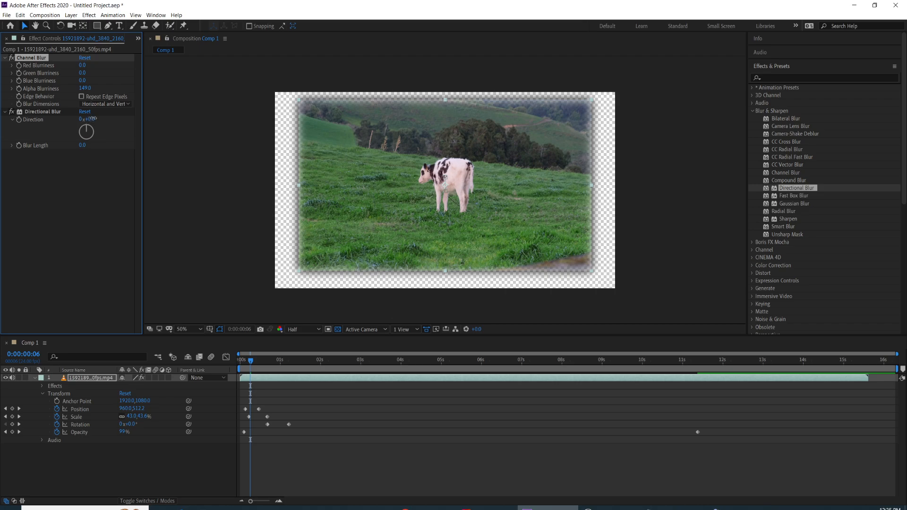
pyautogui.moveTo(92, 119); pyautogui.dragTo(124, 126)
pyautogui.moveTo(81, 65)
pyautogui.mouseDown()
pyautogui.moveTo(128, 77)
pyautogui.moveTo(81, 78)
pyautogui.mouseUp()
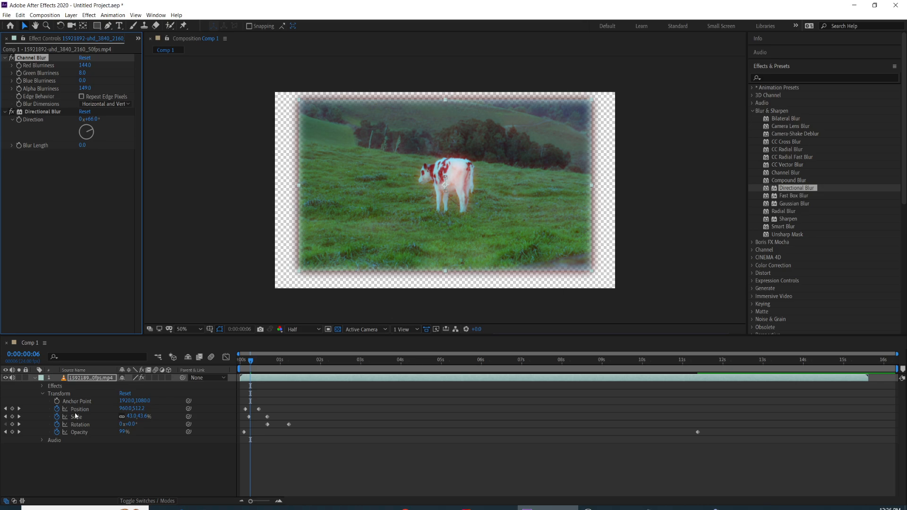
# Step: Enable keyframing for Channel Blur's Alpha Blurriness at the current time of 0:00:00:06
pyautogui.click(19, 89)
pyautogui.click(12, 89)
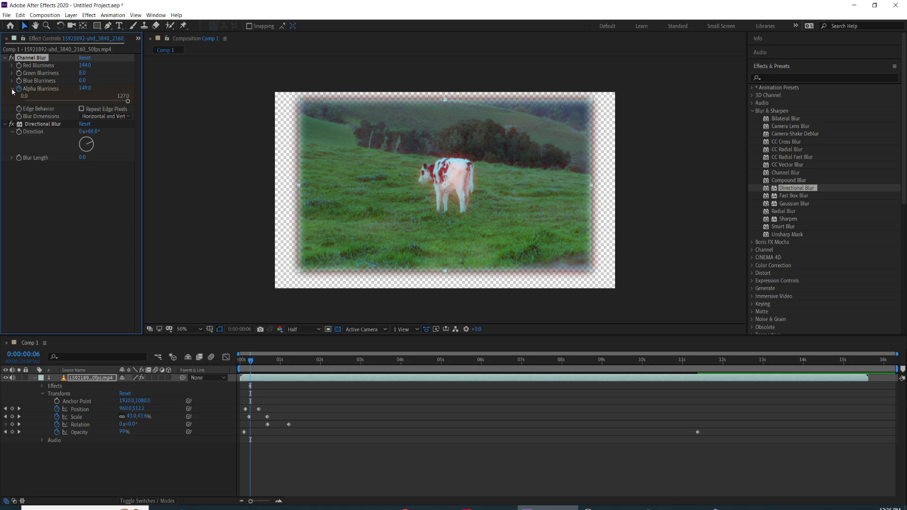
pyautogui.click(12, 89)
pyautogui.click(138, 39)
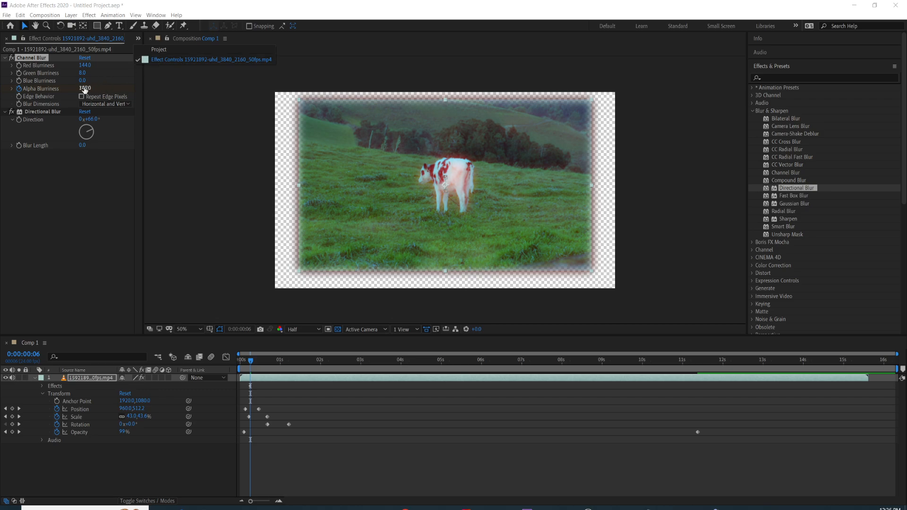
pyautogui.click(101, 228)
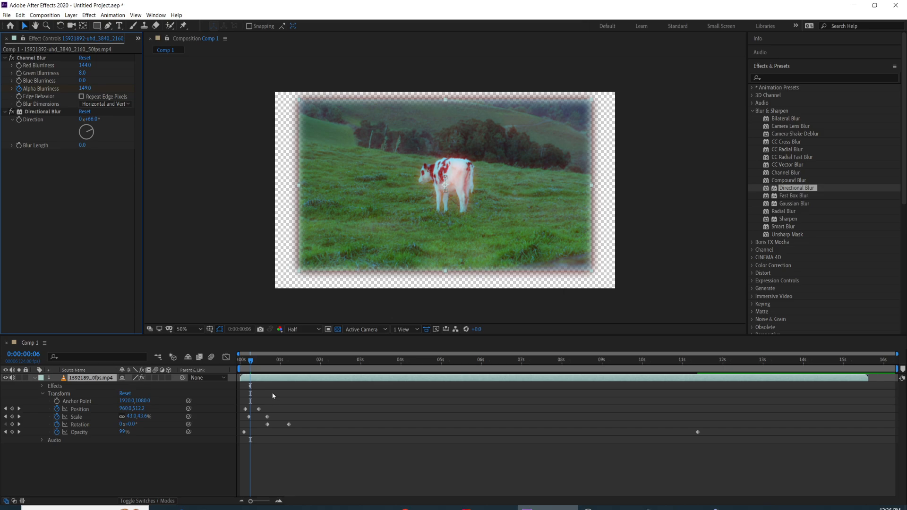
# Step: Collapse the clip's Transform properties and reveal the Channel Blur properties under its Effects in the timeline
pyautogui.click(42, 393)
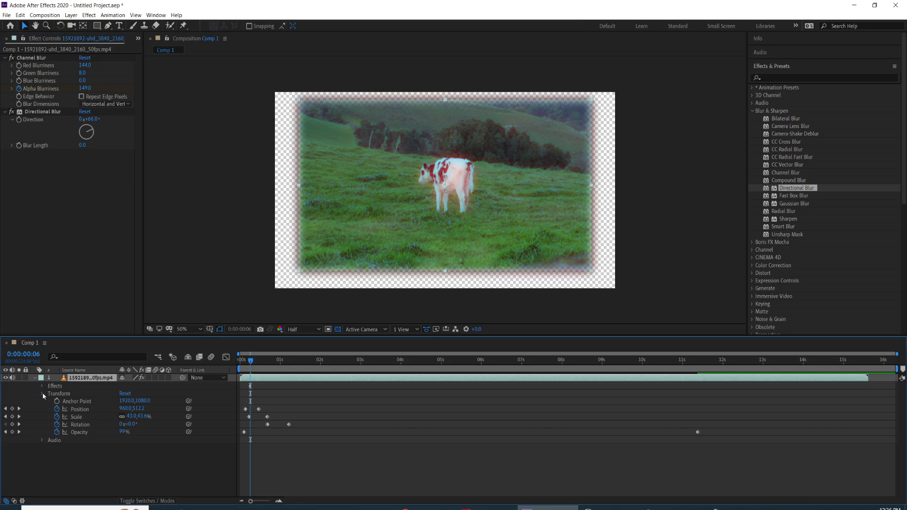
pyautogui.click(42, 393)
pyautogui.click(42, 384)
pyautogui.click(42, 409)
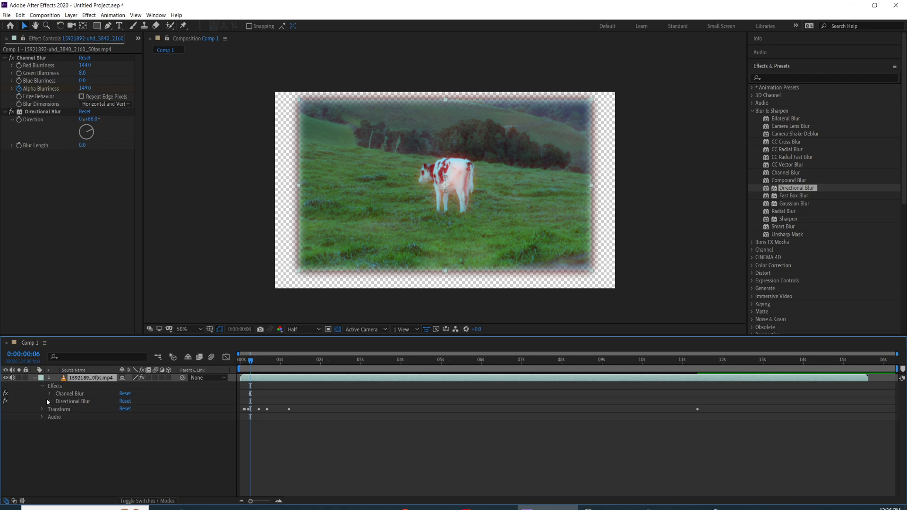
pyautogui.click(49, 394)
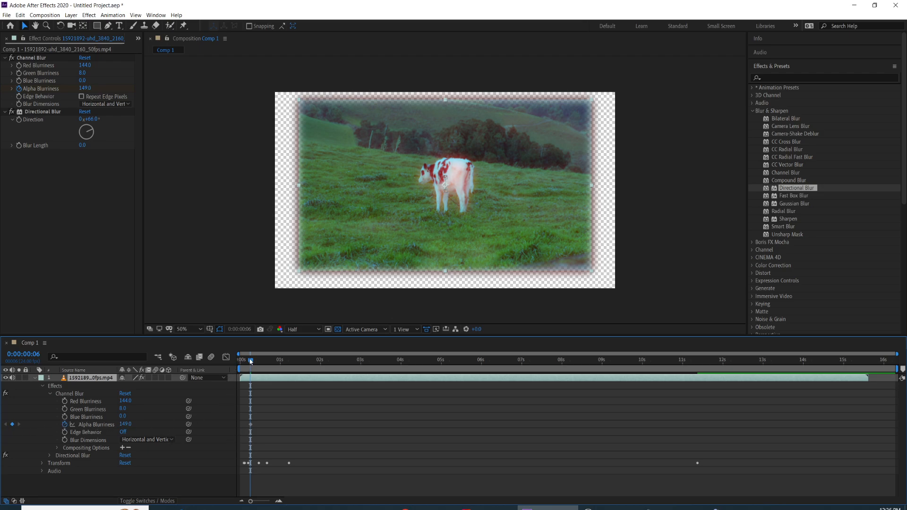
# Step: Add a second Alpha Blurriness keyframe at 0:00:02:01 with a value of 605
pyautogui.moveTo(250, 362); pyautogui.dragTo(322, 365)
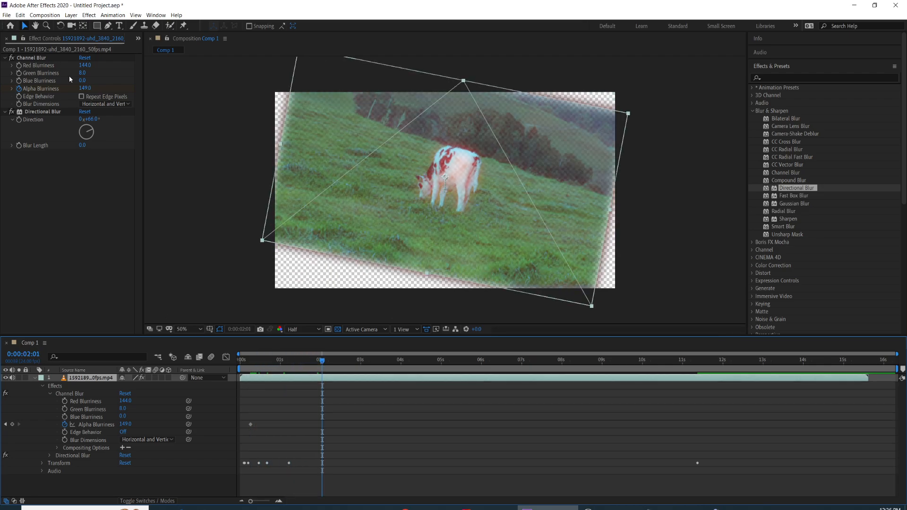
pyautogui.click(85, 87)
pyautogui.write('66')
pyautogui.press('Return')
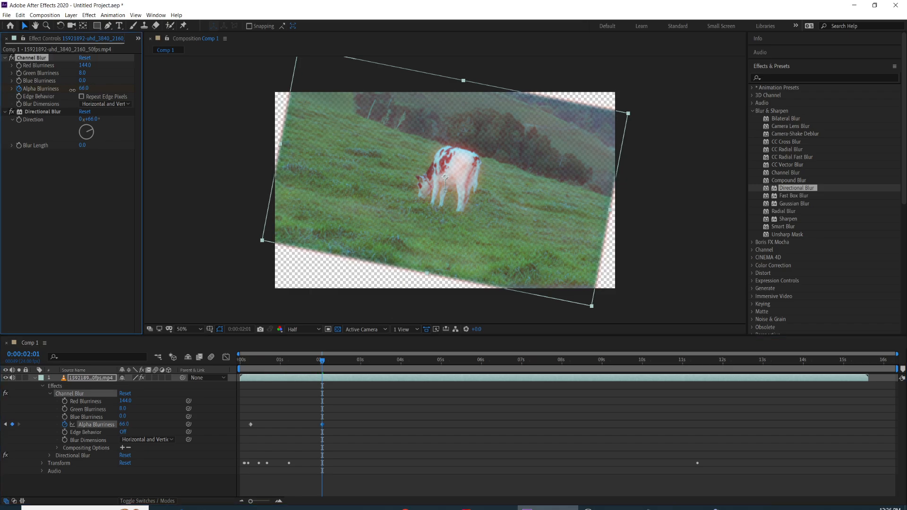
pyautogui.moveTo(72, 90); pyautogui.dragTo(314, 116)
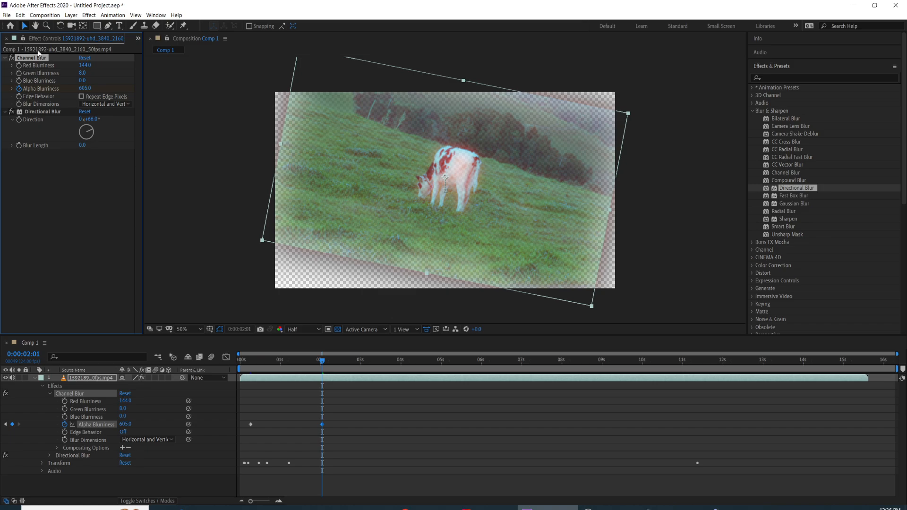
# Step: Enable keyframing for Channel Blur's Red Blurriness at 0:00:02:01 and add a second keyframe of 294 at 0:00:04:03
pyautogui.click(6, 39)
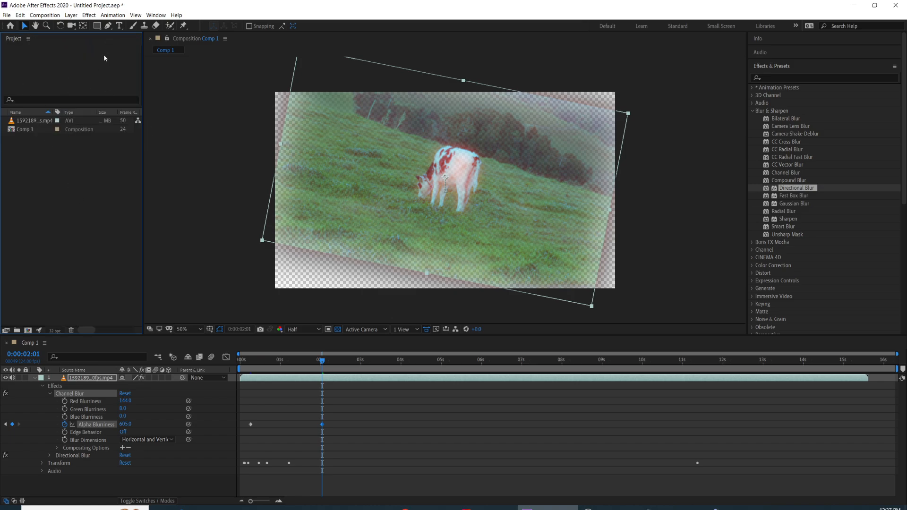
pyautogui.click(64, 401)
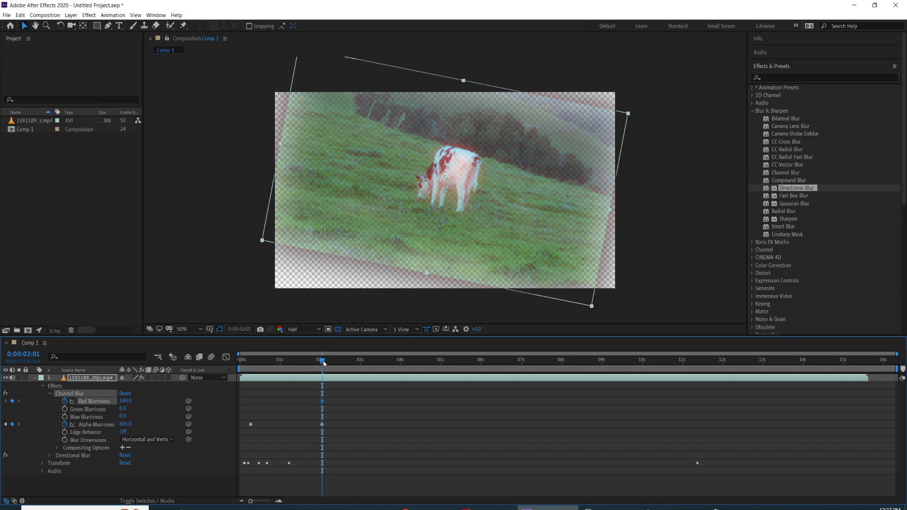
pyautogui.moveTo(322, 359); pyautogui.dragTo(406, 360)
pyautogui.moveTo(121, 400); pyautogui.dragTo(151, 400)
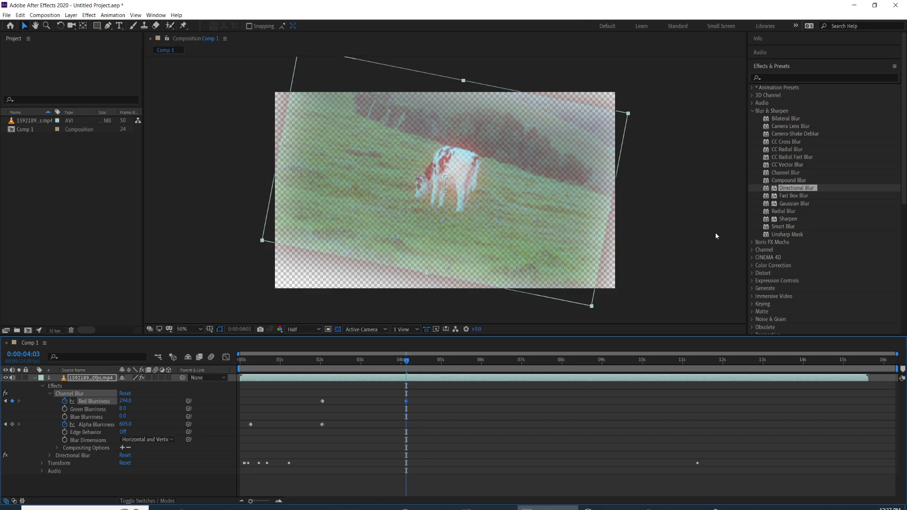
# Step: Collapse the Blur & Sharpen effects category and list the Transition effects instead
pyautogui.click(753, 111)
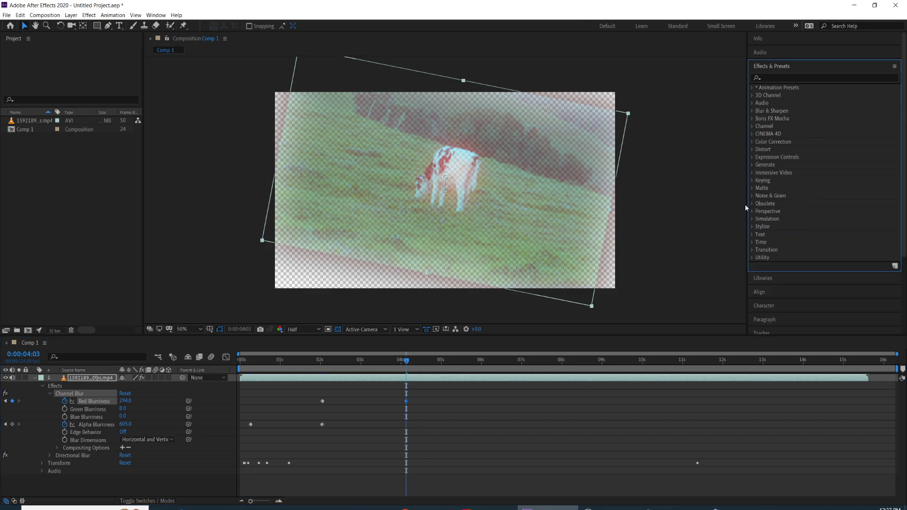
pyautogui.click(752, 250)
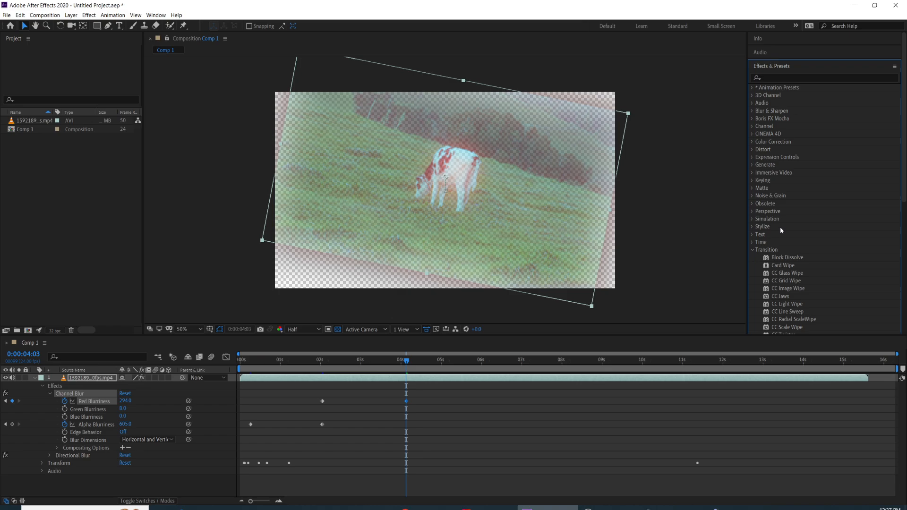
pyautogui.scroll(-5, 780, 226)
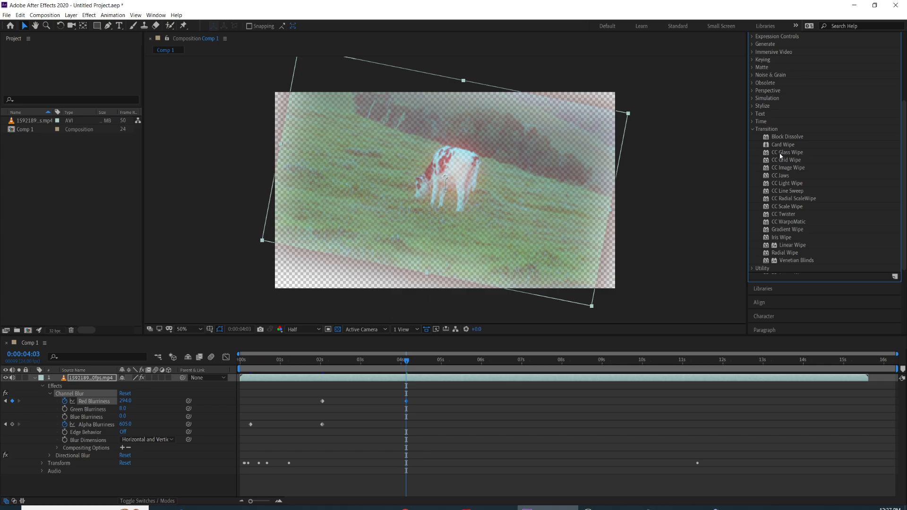
# Step: Import the video file 20600550-uhd_3840_2160_30fps.mp4 from the Desktop into the project
pyautogui.click(70, 180)
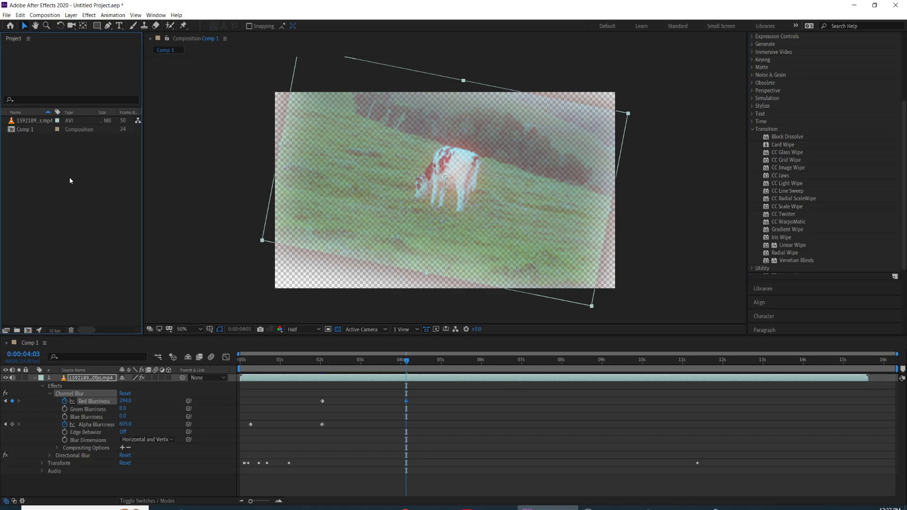
pyautogui.doubleClick(70, 180)
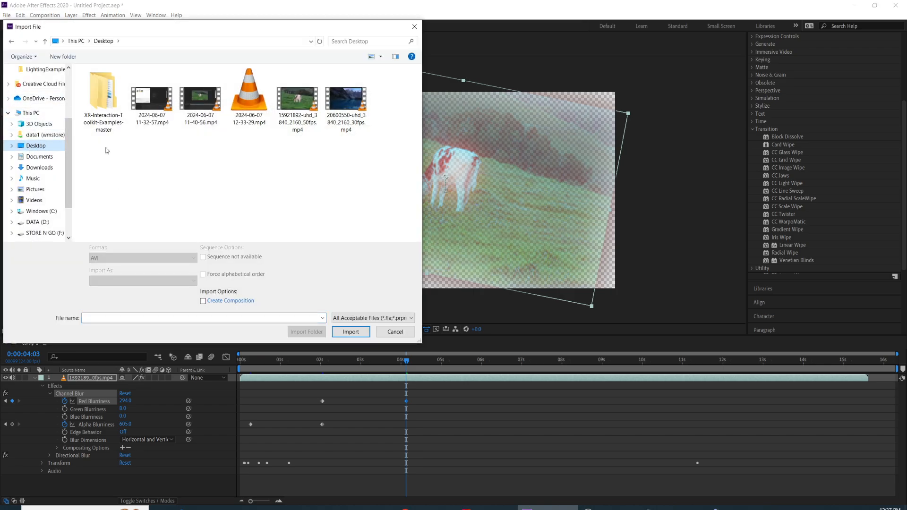
pyautogui.click(337, 103)
pyautogui.click(350, 331)
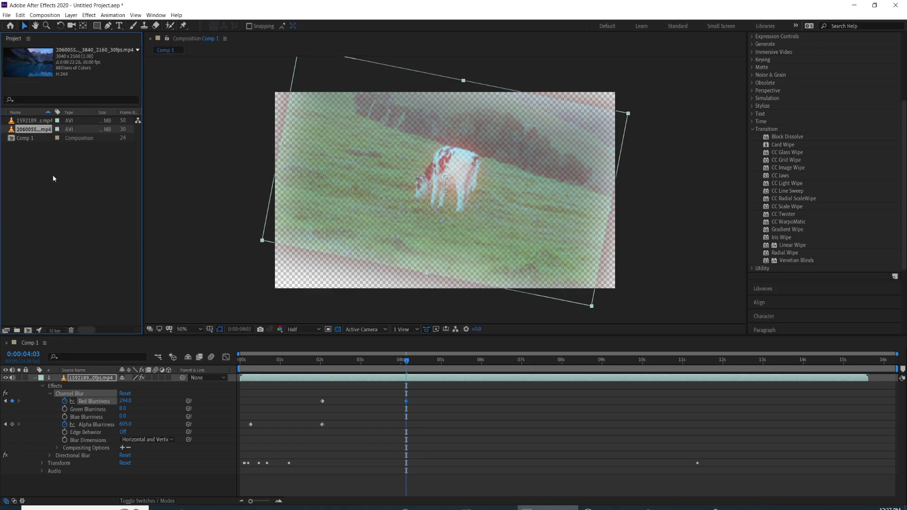
pyautogui.doubleClick(53, 178)
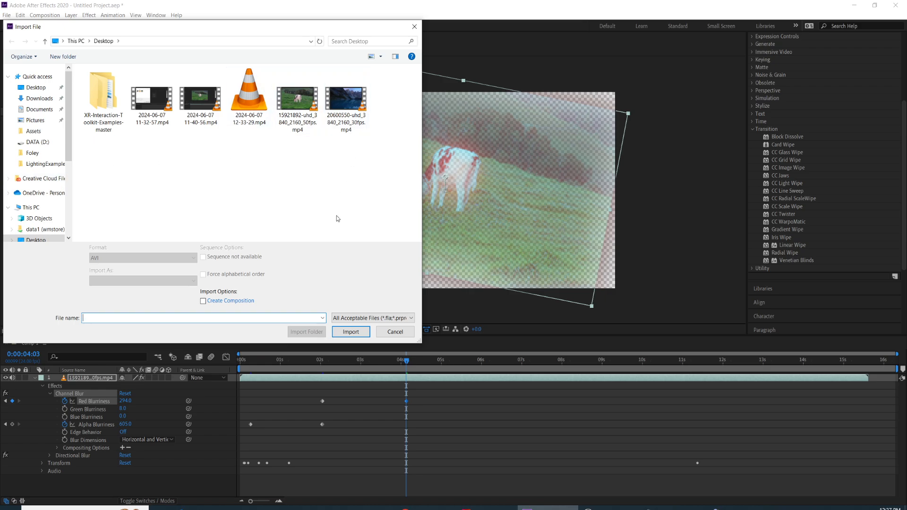
pyautogui.click(381, 333)
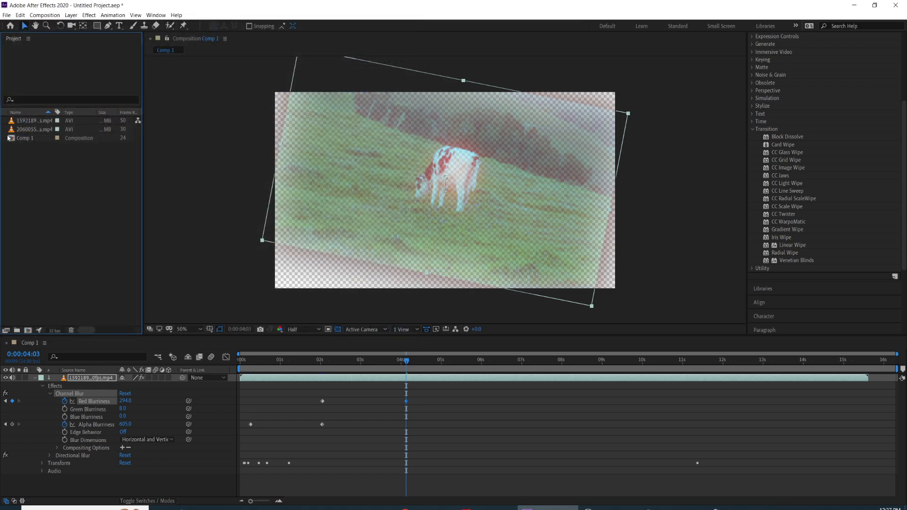
# Step: Place the imported lake clip beneath the cow clip in Comp 1 and collapse the cow layer's properties
pyautogui.click(20, 122)
pyautogui.click(27, 128)
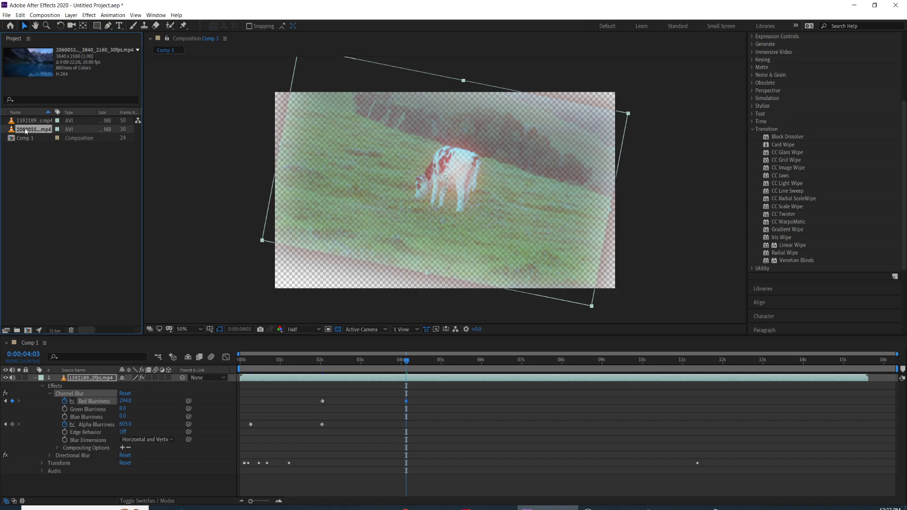
pyautogui.moveTo(26, 132); pyautogui.dragTo(64, 478)
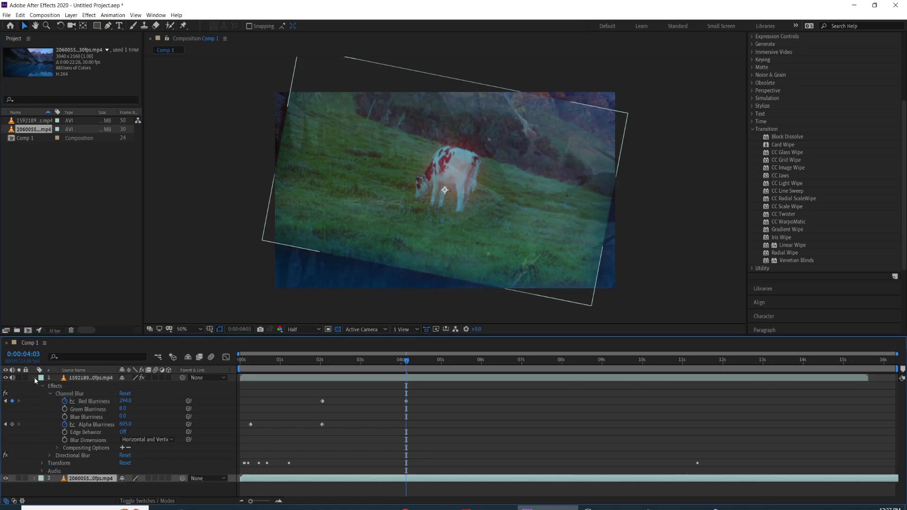
pyautogui.click(34, 378)
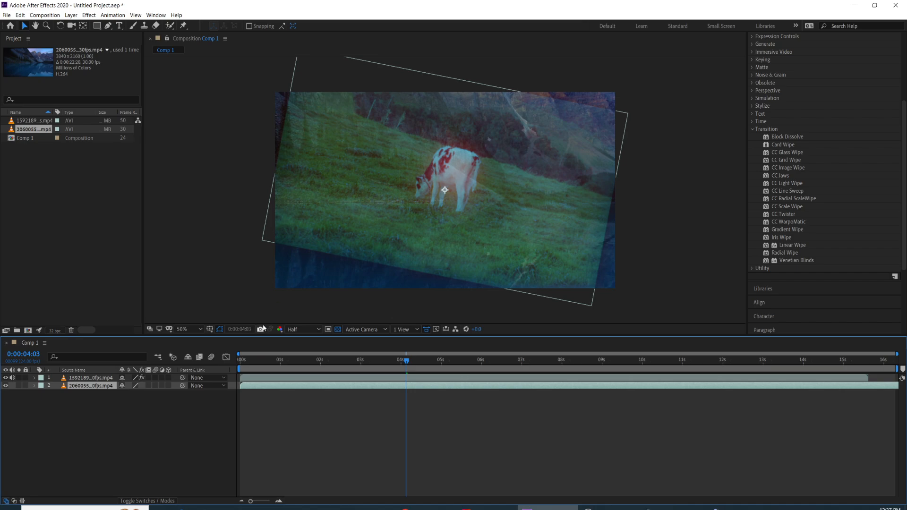
# Step: Apply the CC Line Sweep transition effect to the cow clip
pyautogui.click(100, 379)
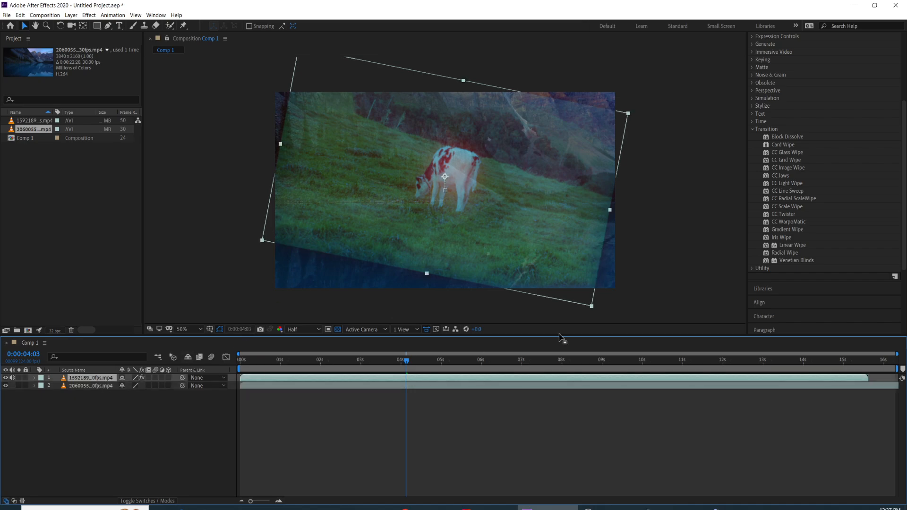
pyautogui.scroll(-2, 786, 147)
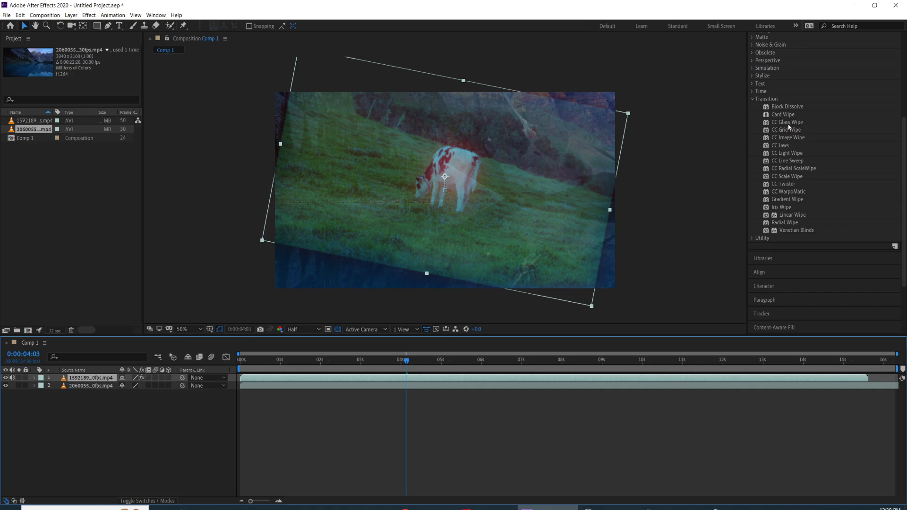
pyautogui.moveTo(791, 162); pyautogui.dragTo(522, 196)
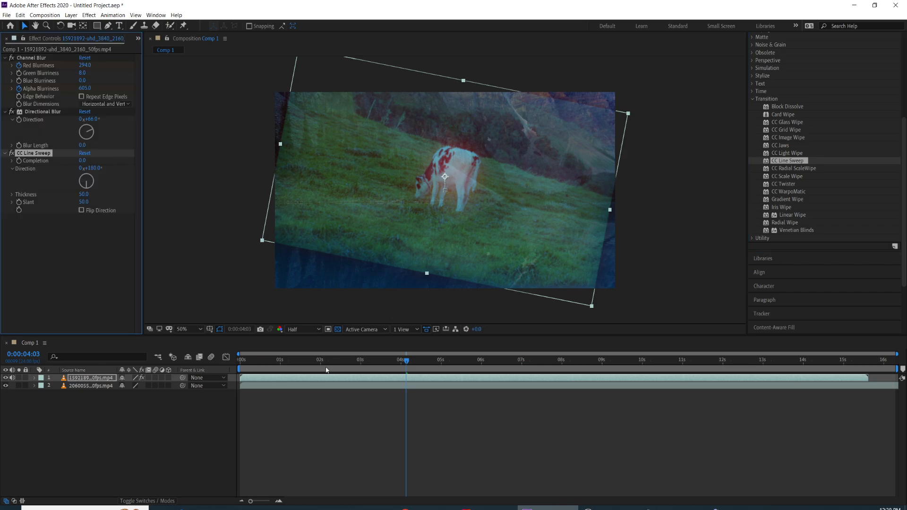
# Step: Reveal the cow clip's list of effects in the timeline and collapse the Channel Blur properties
pyautogui.click(347, 387)
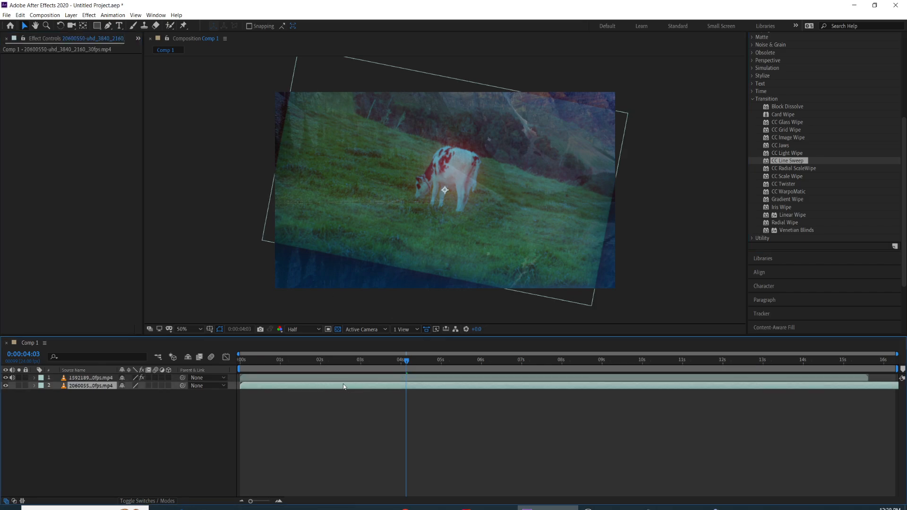
pyautogui.click(46, 377)
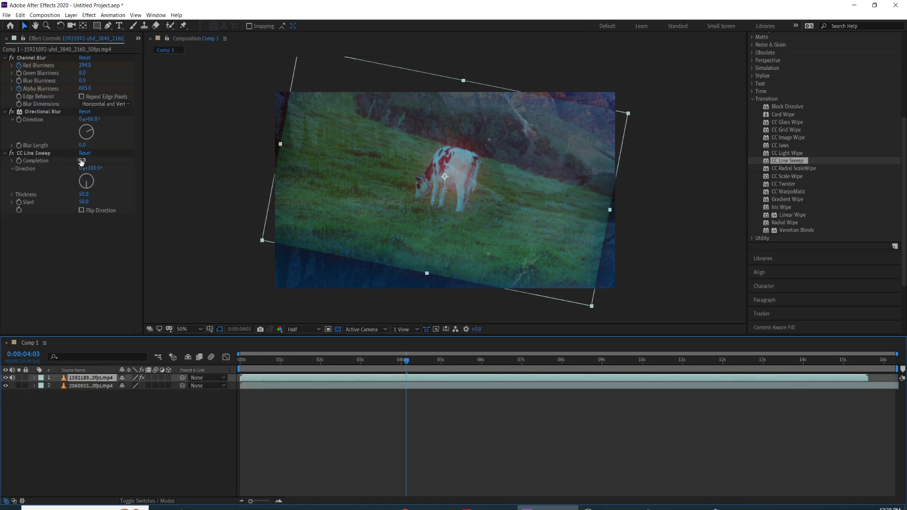
pyautogui.moveTo(82, 161)
pyautogui.mouseDown()
pyautogui.moveTo(210, 166)
pyautogui.moveTo(93, 169)
pyautogui.mouseUp()
pyautogui.click(35, 379)
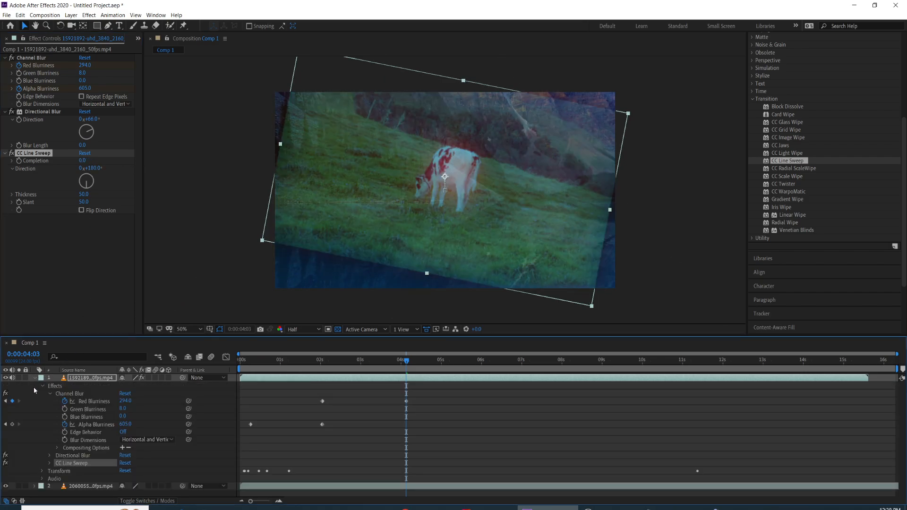
pyautogui.click(50, 394)
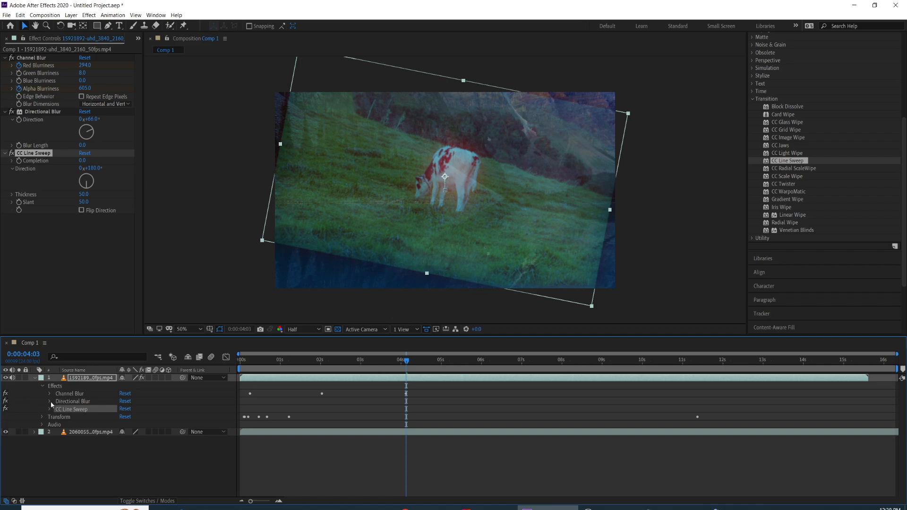
# Step: Switch Channel Blur, Directional Blur and CC Line Sweep off and back on to compare the cow clip
pyautogui.click(6, 394)
pyautogui.click(6, 401)
pyautogui.click(6, 409)
pyautogui.click(5, 409)
pyautogui.click(5, 401)
pyautogui.click(6, 393)
# Step: Keyframe CC Line Sweep's Completion at 0:00:05:00 with 0 and at 0:00:07:00 with 100
pyautogui.click(50, 409)
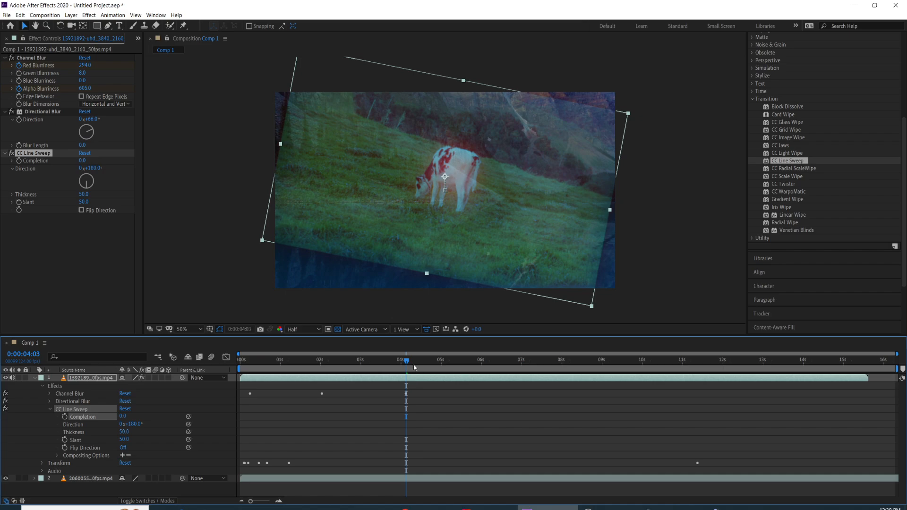
pyautogui.moveTo(414, 365); pyautogui.dragTo(441, 364)
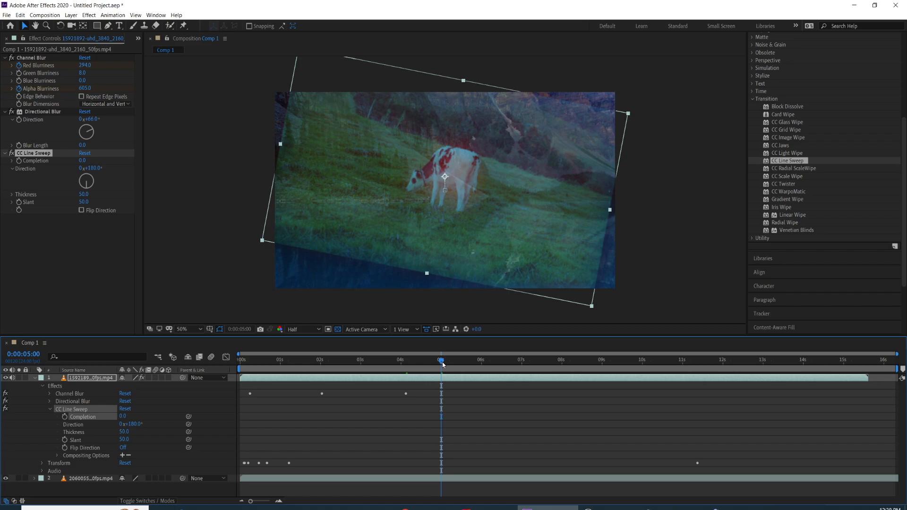
pyautogui.click(65, 417)
pyautogui.moveTo(445, 362); pyautogui.dragTo(521, 364)
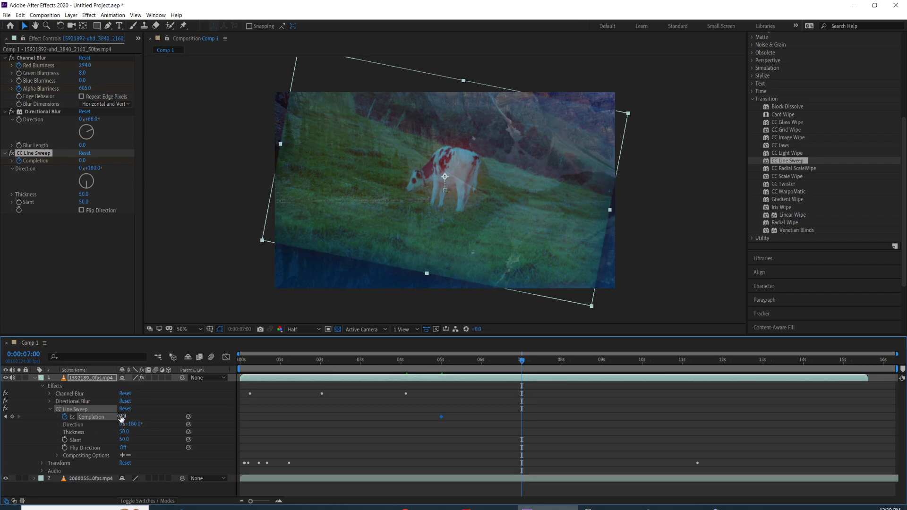
pyautogui.moveTo(122, 419); pyautogui.dragTo(191, 418)
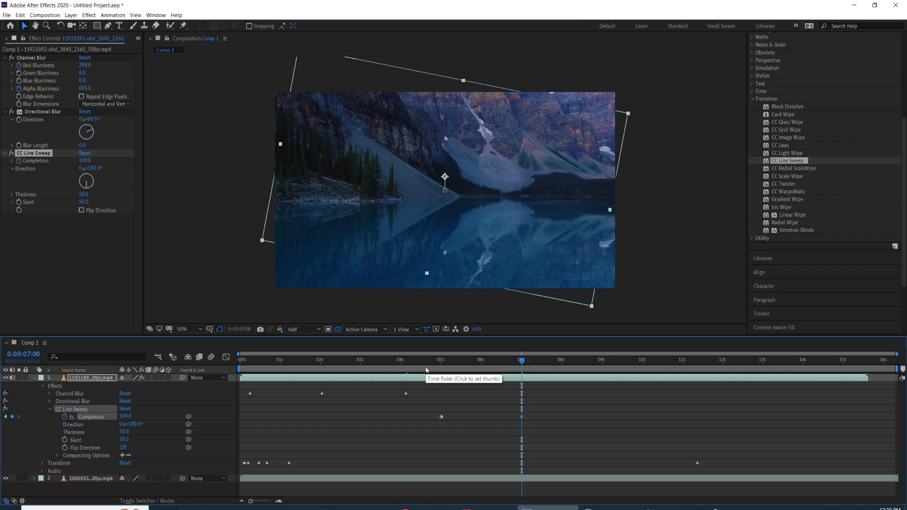
# Step: Return to 0:00:00:00 and start a preview of the composition
pyautogui.moveTo(369, 364); pyautogui.dragTo(238, 362)
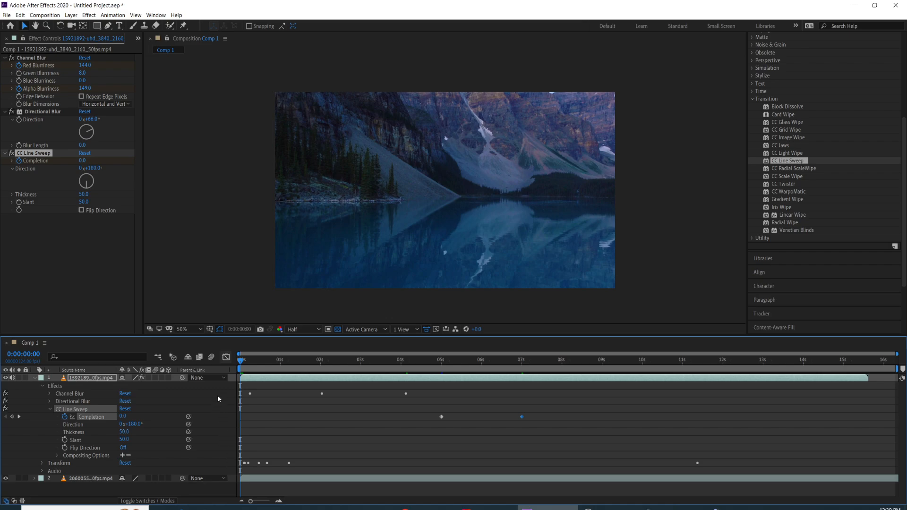
pyautogui.click(239, 360)
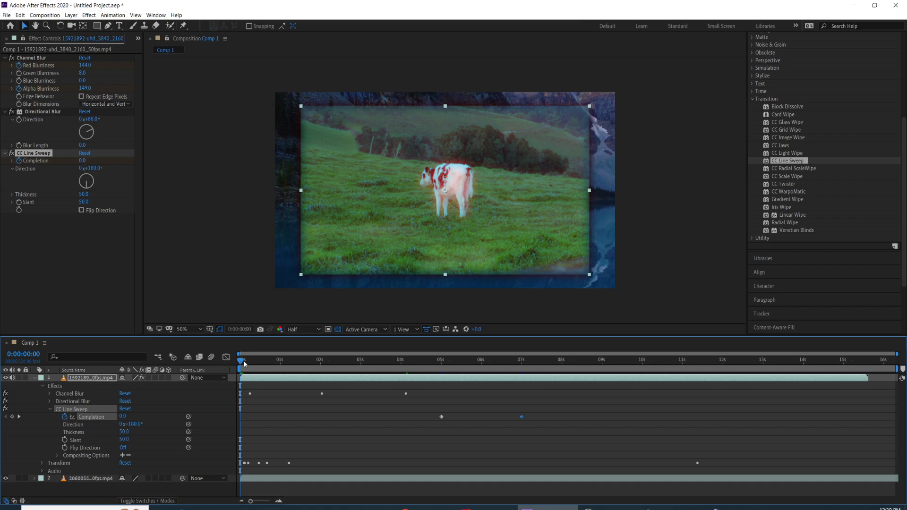
pyautogui.moveTo(239, 364)
pyautogui.mouseDown()
pyautogui.moveTo(250, 363)
pyautogui.moveTo(239, 365)
pyautogui.mouseUp()
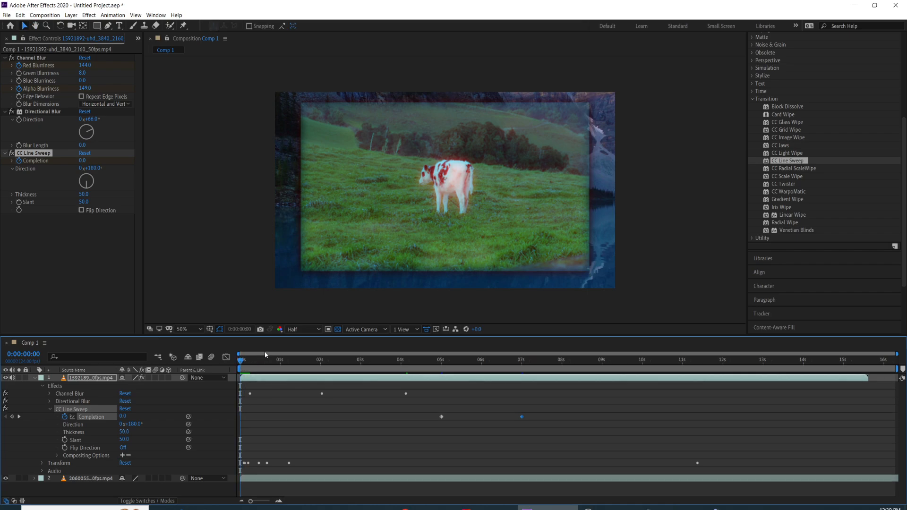
pyautogui.press('space')
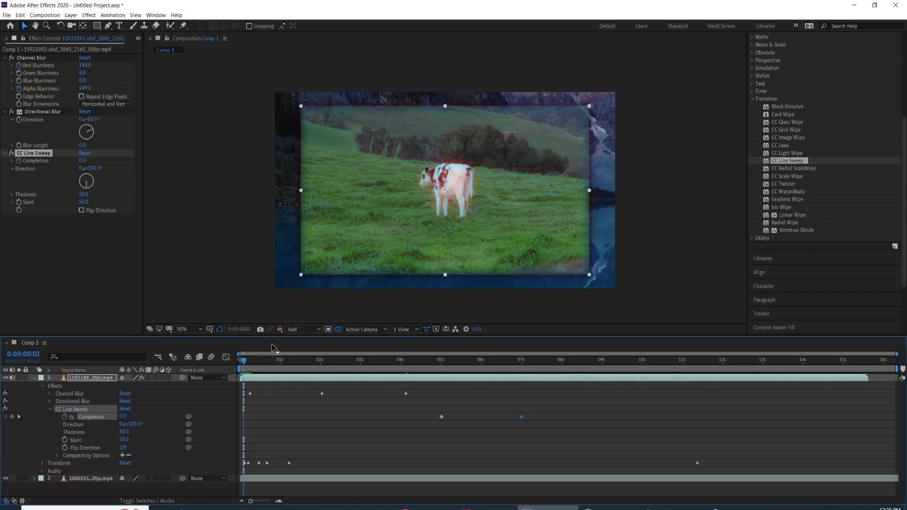
# Step: Set the composition's preview resolution to Quarter
pyautogui.click(292, 329)
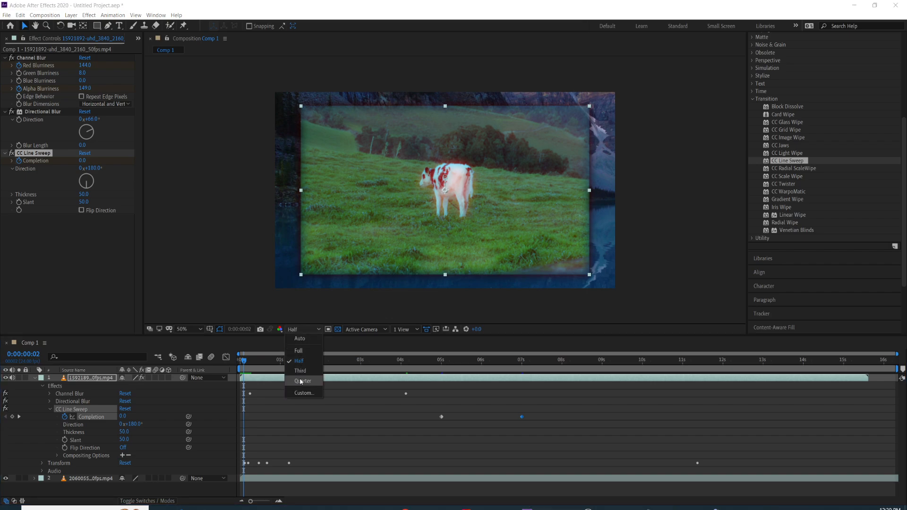
pyautogui.click(302, 330)
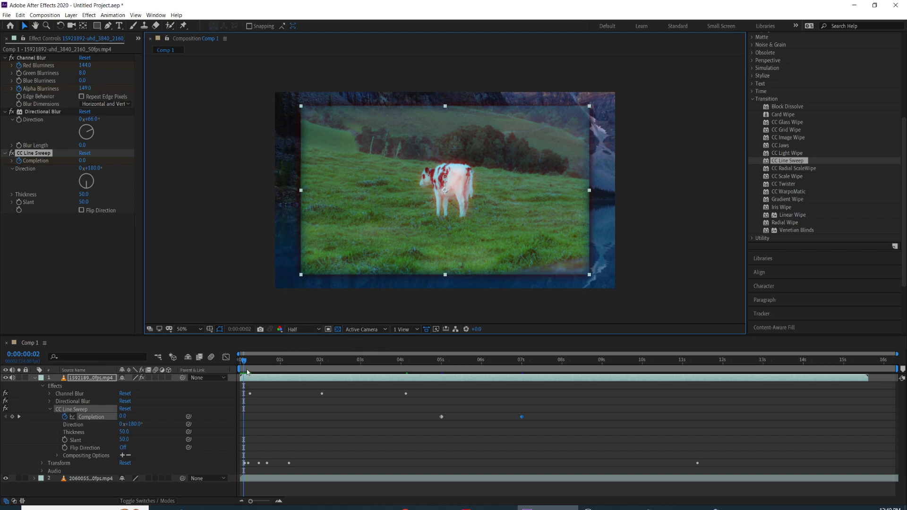
pyautogui.click(307, 327)
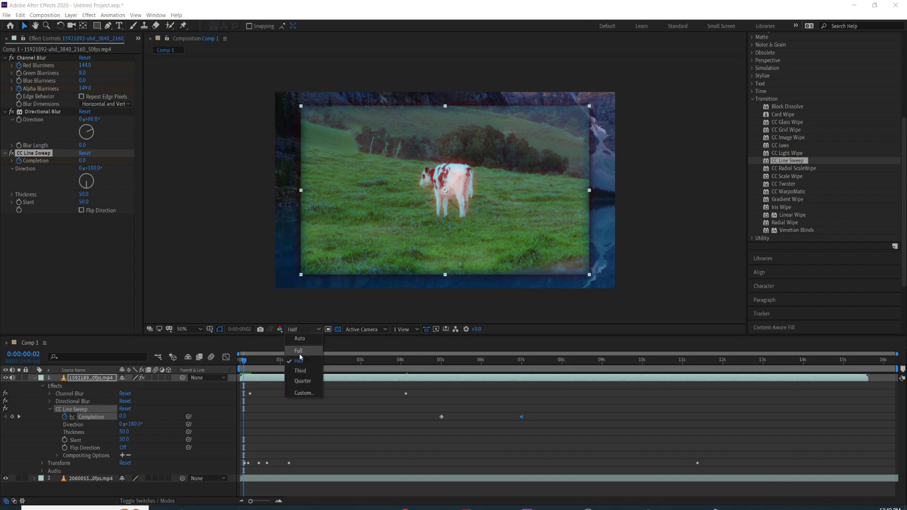
pyautogui.click(302, 381)
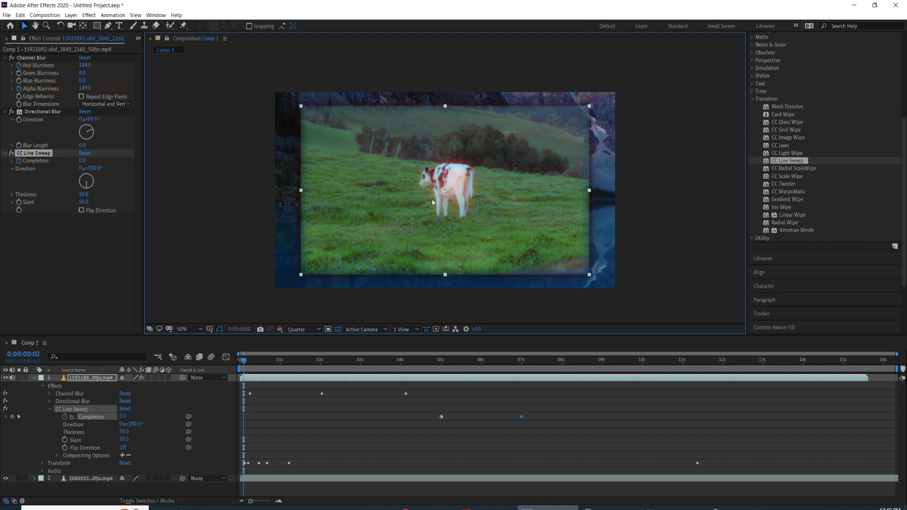
# Step: Play the composition from 0:00:00:00 through the line sweep transition and stop playback after it finishes
pyautogui.scroll(1, 434, 203)
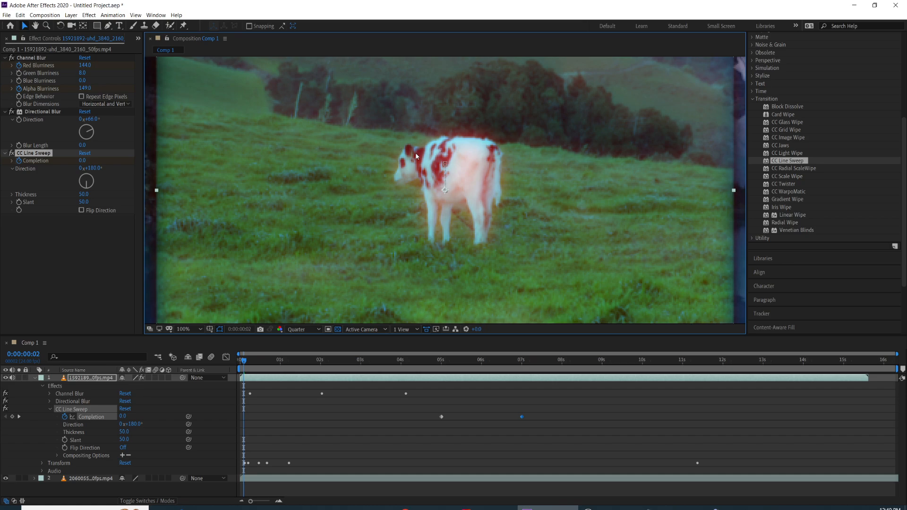
pyautogui.press(',')
pyautogui.press(',')
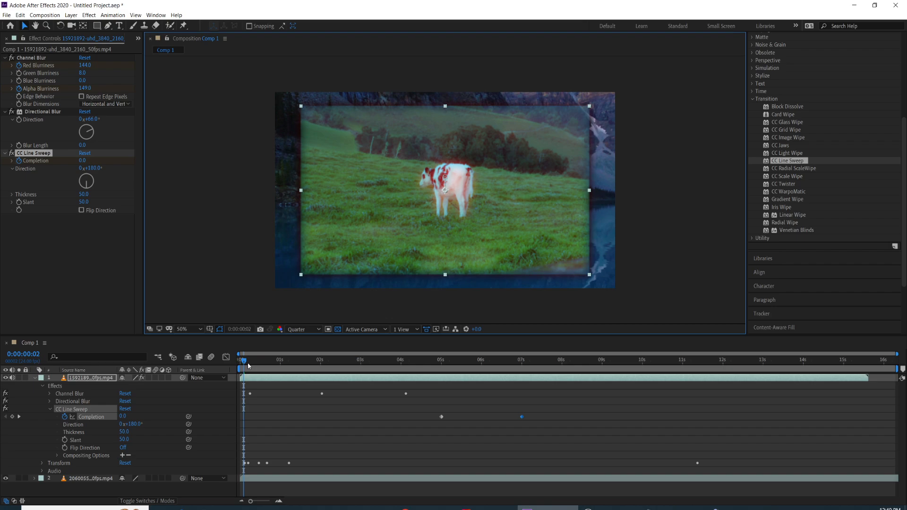
pyautogui.moveTo(244, 362); pyautogui.dragTo(239, 363)
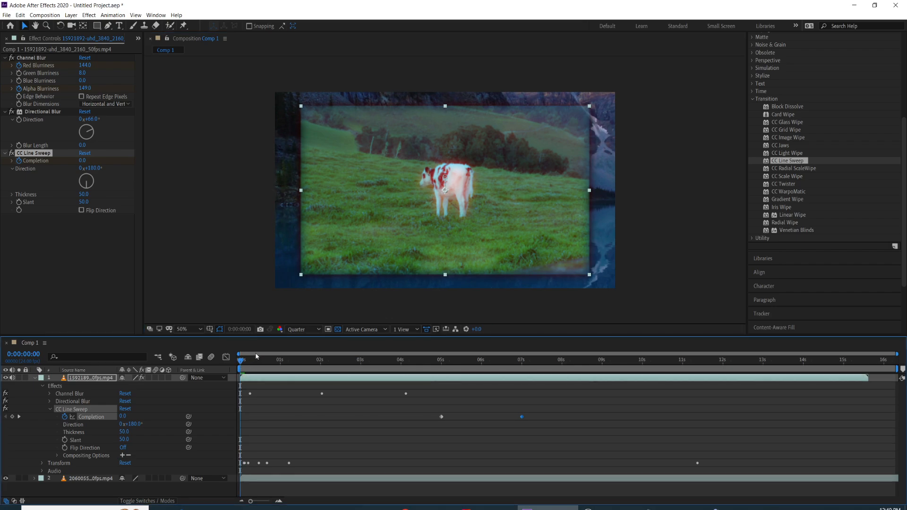
pyautogui.press('space')
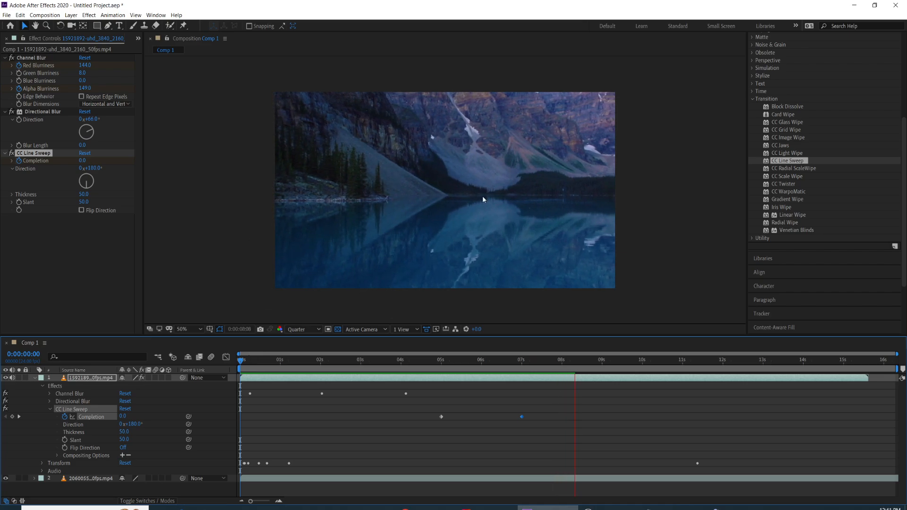
pyautogui.press('space')
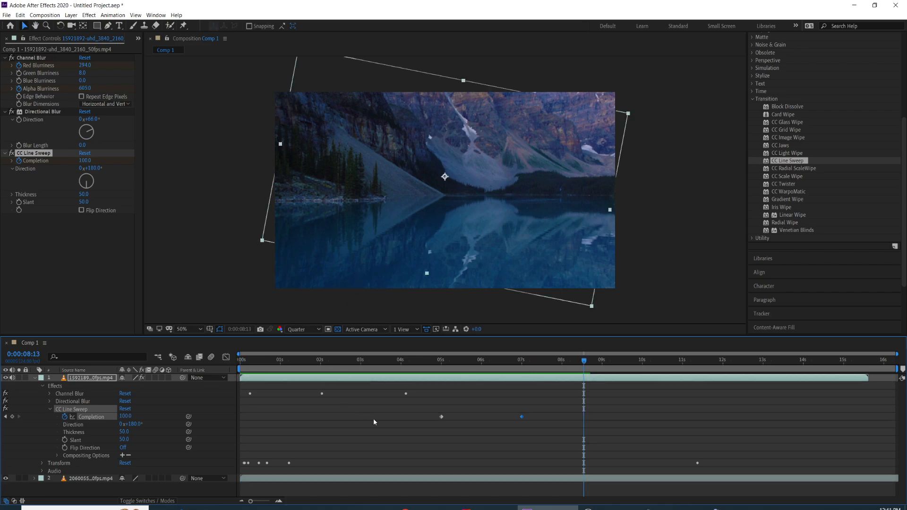
pyautogui.moveTo(608, 508)
pyautogui.click(610, 482)
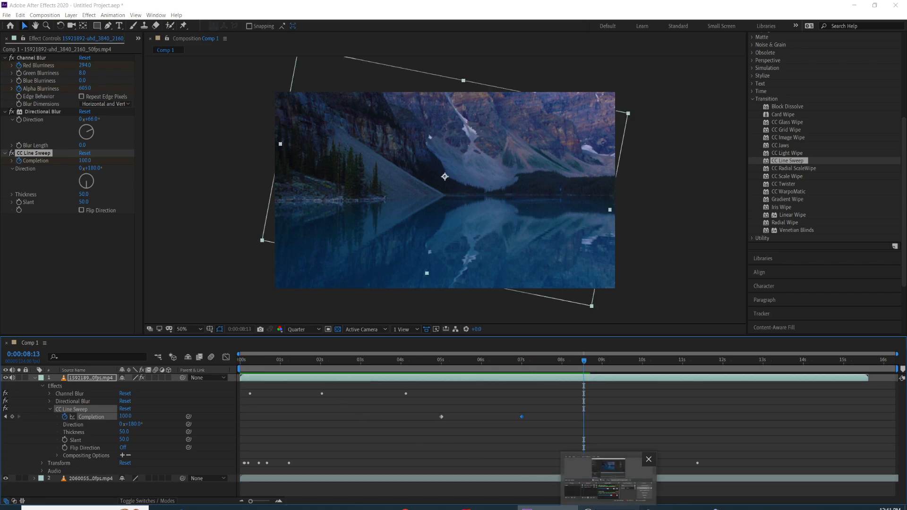